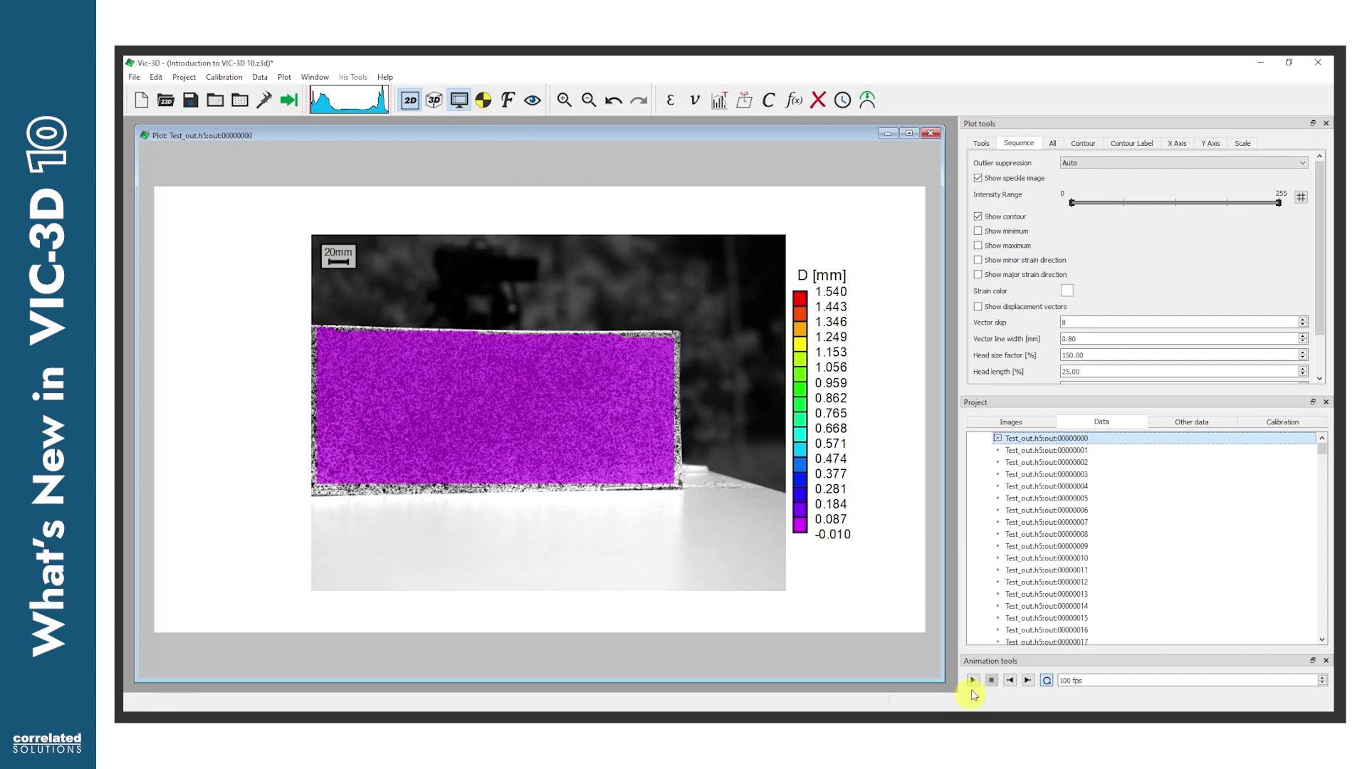
# Start the displacement animation, then zoom and pan the plot while it plays
pyautogui.click(973, 682)
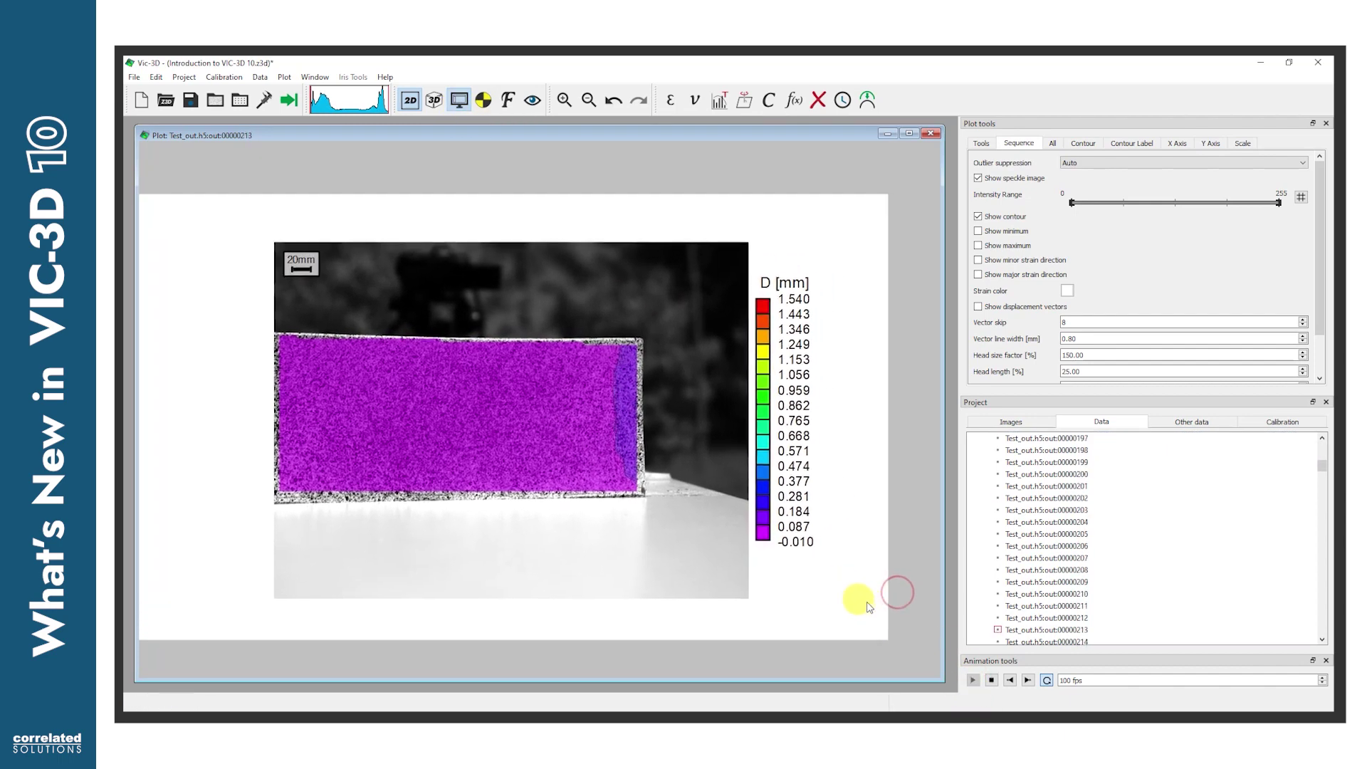
pyautogui.scroll(3, 899, 607)
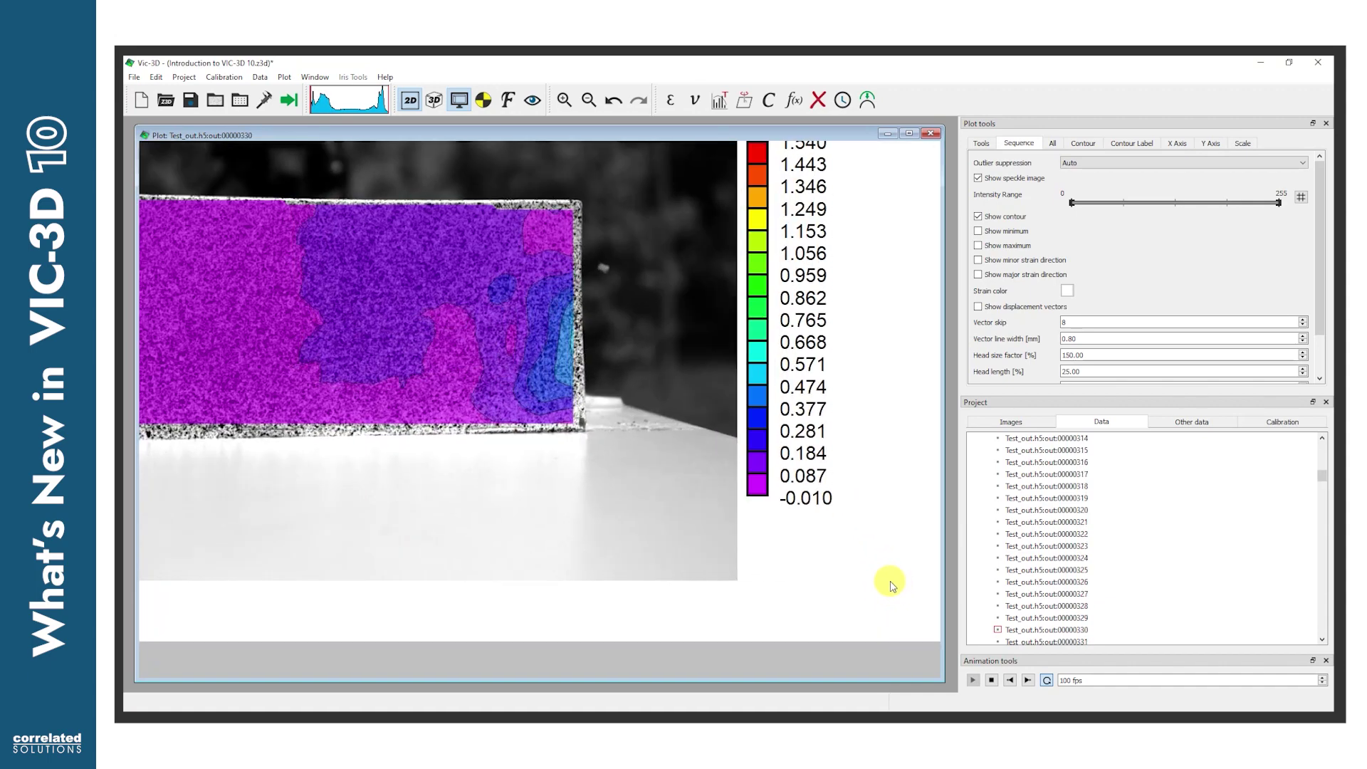
pyautogui.scroll(-3, 891, 584)
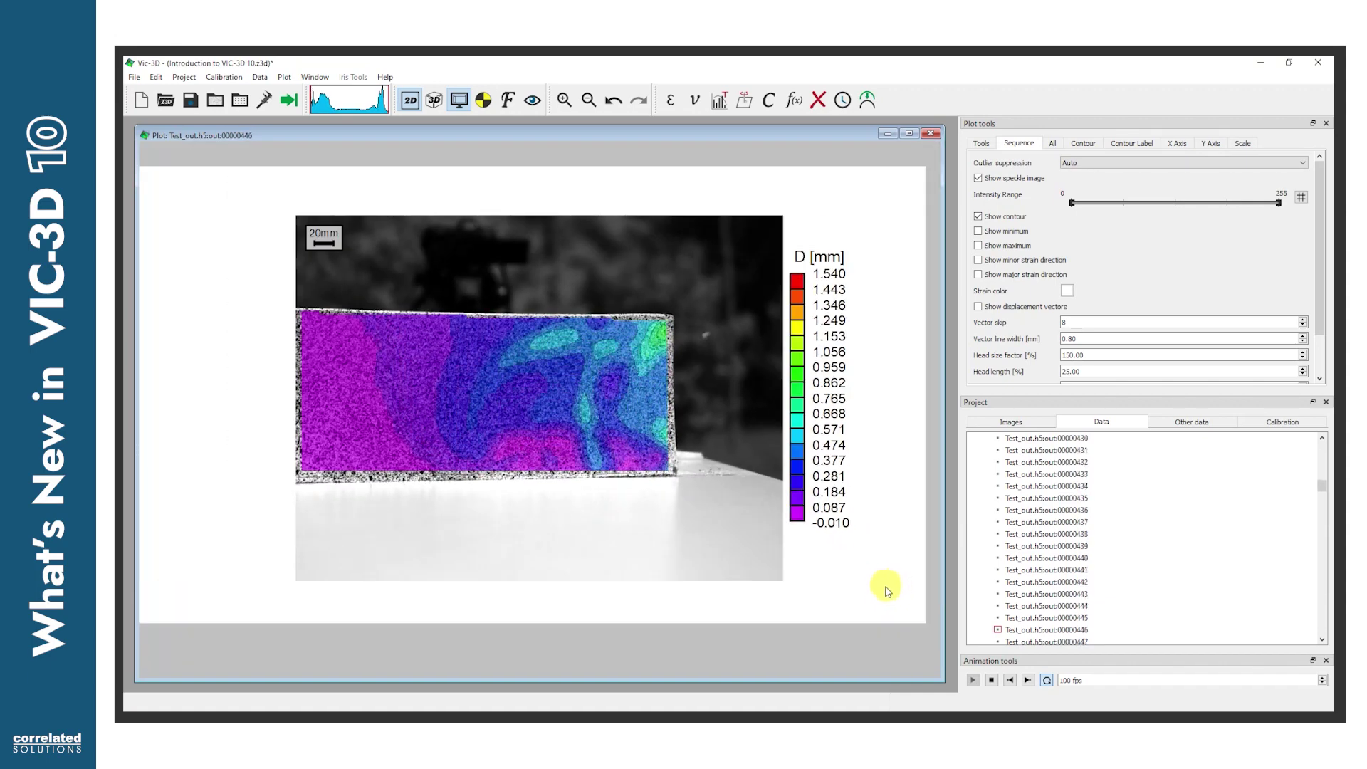
pyautogui.scroll(1, 885, 589)
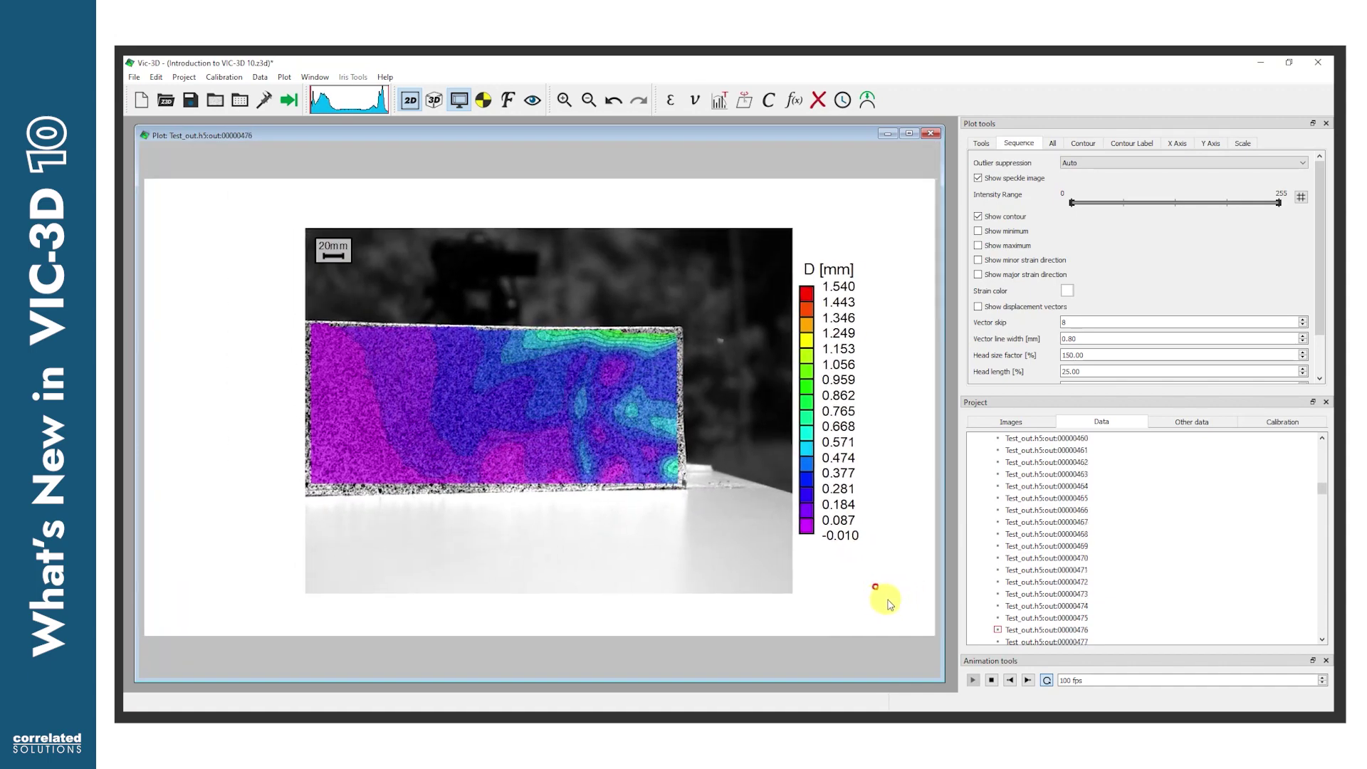
pyautogui.click(703, 413)
pyautogui.moveTo(720, 418)
pyautogui.mouseDown()
pyautogui.moveTo(670, 403)
pyautogui.moveTo(774, 455)
pyautogui.moveTo(664, 404)
pyautogui.moveTo(763, 429)
pyautogui.moveTo(702, 435)
pyautogui.moveTo(720, 437)
pyautogui.mouseUp()
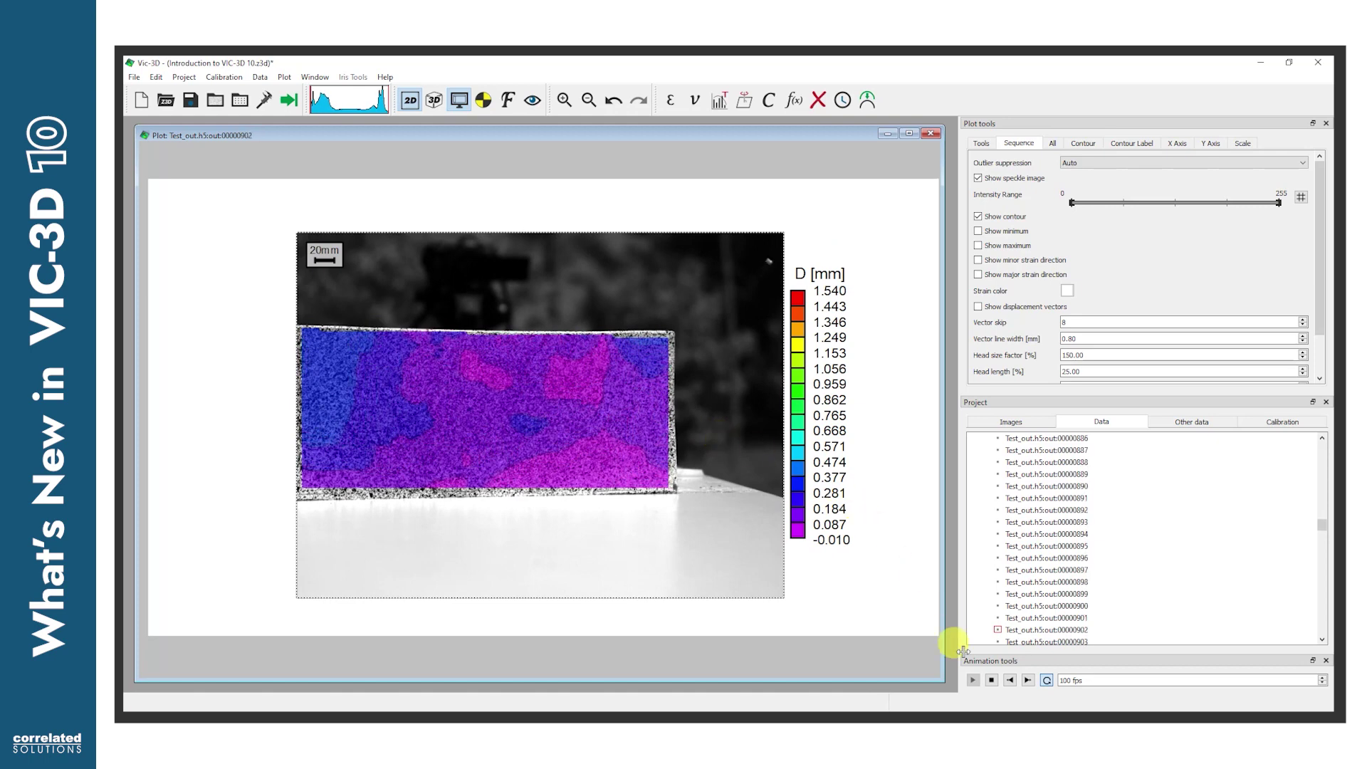
# Stop the animation at frame 941 and bring the specimen's right edge into close view
pyautogui.click(991, 681)
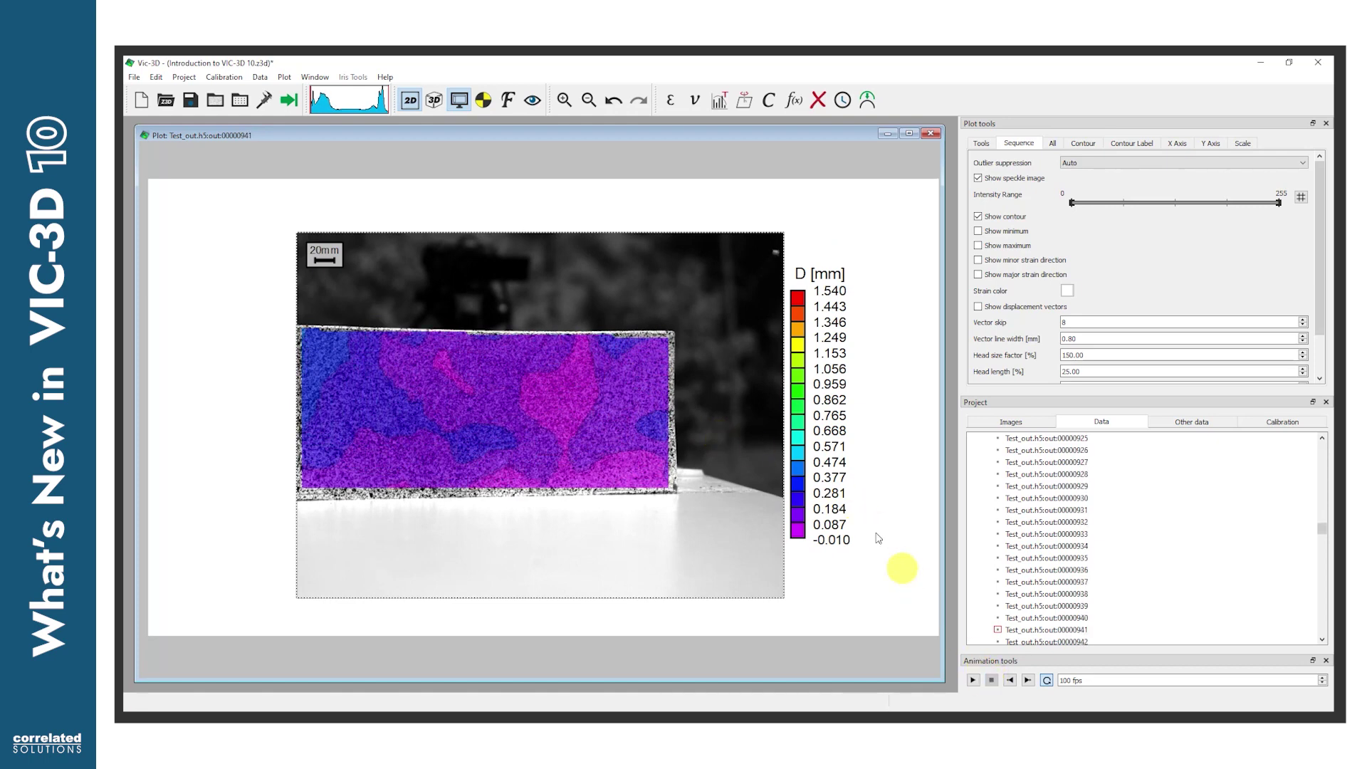
pyautogui.click(750, 434)
pyautogui.scroll(5, 753, 435)
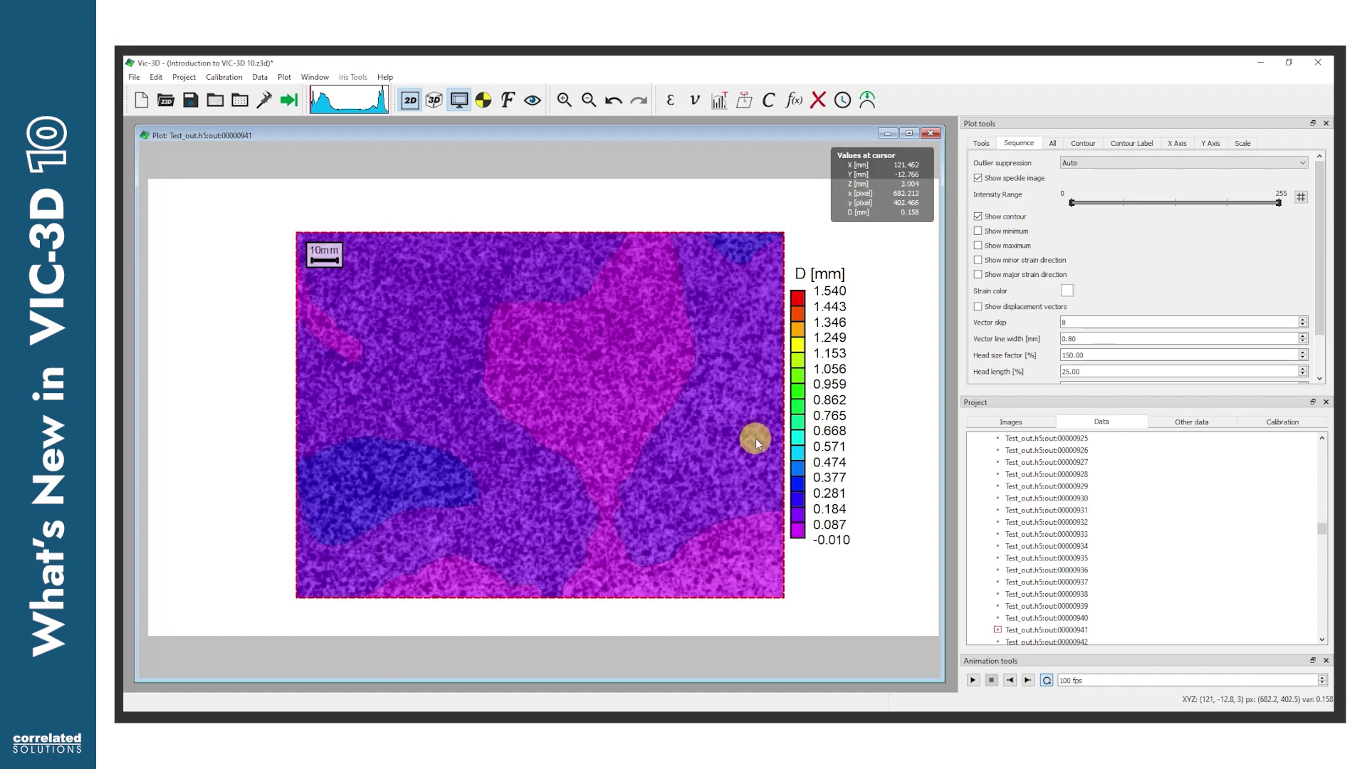
pyautogui.scroll(-3, 755, 438)
pyautogui.moveTo(757, 439); pyautogui.dragTo(702, 424)
# Deselect the plot image and resume playing the animation
pyautogui.click(831, 174)
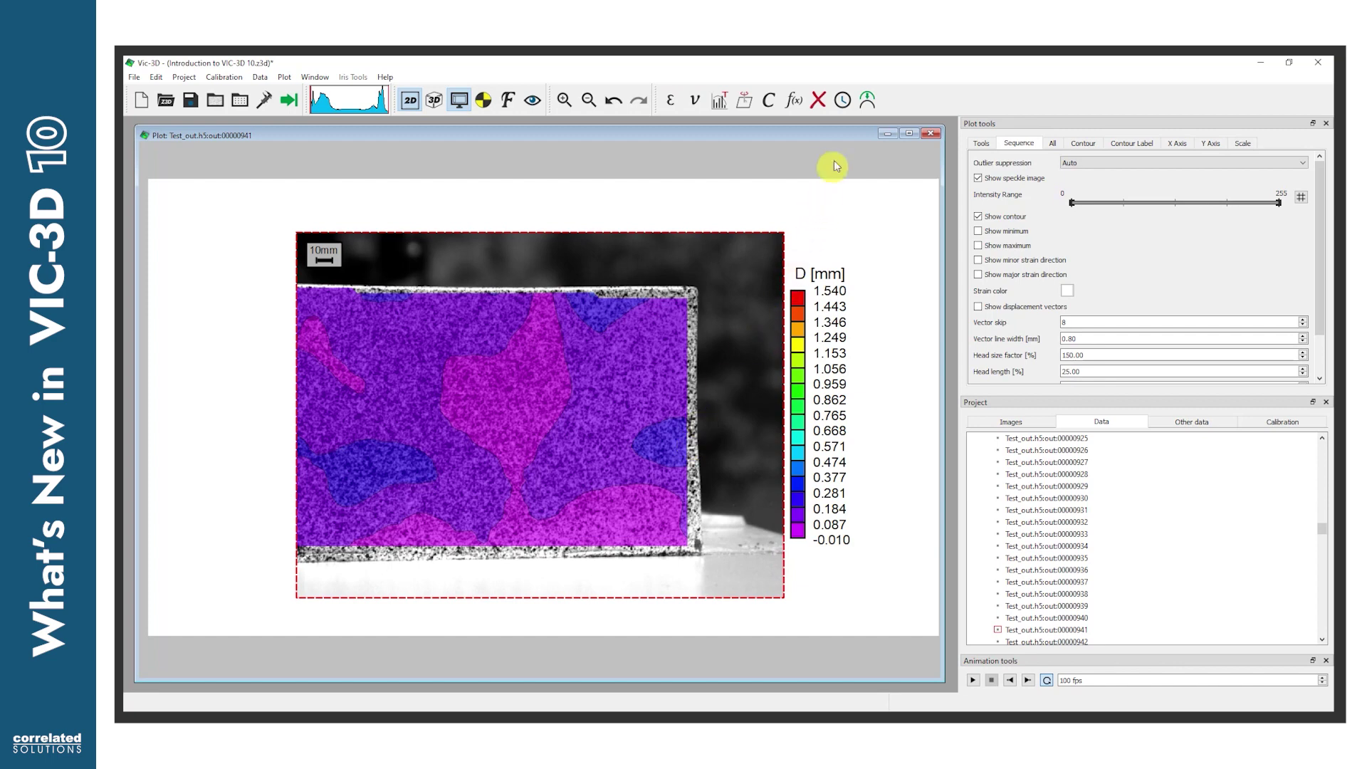
pyautogui.click(835, 157)
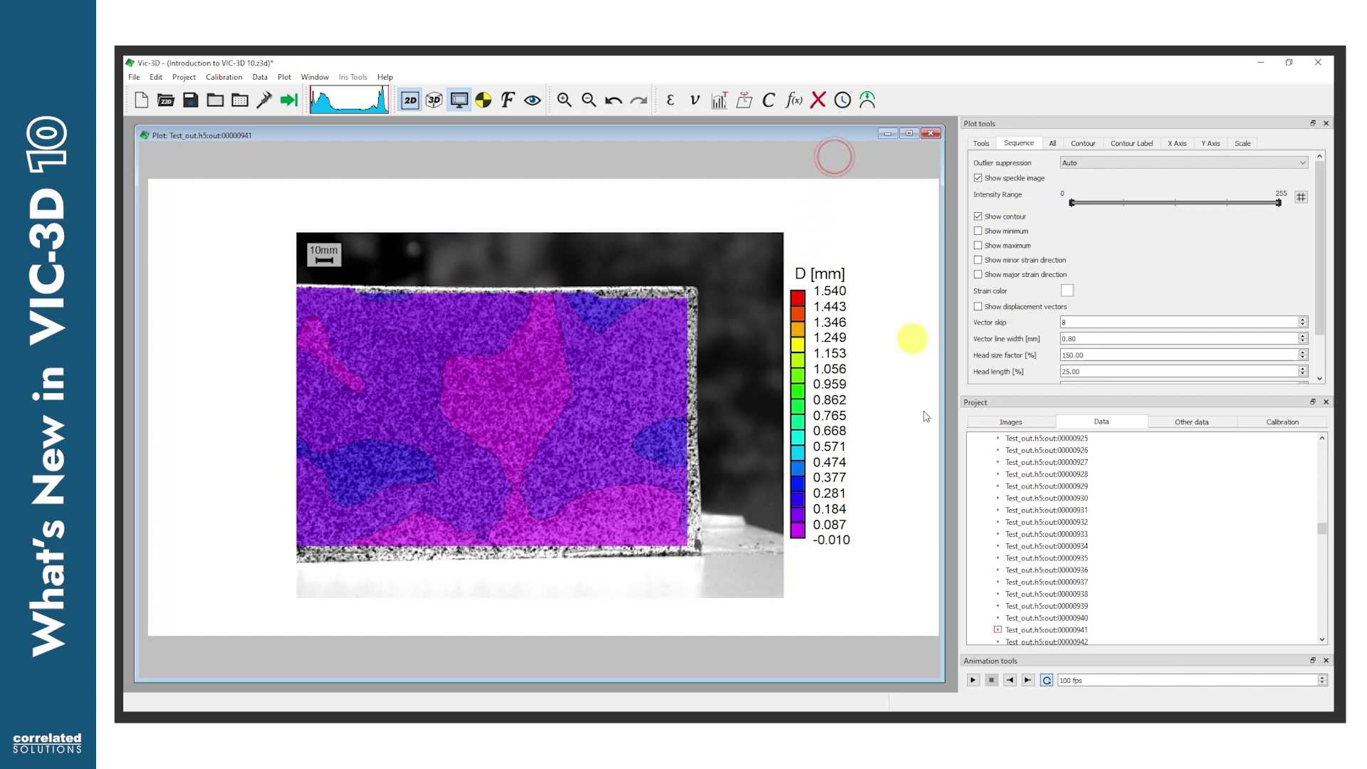
pyautogui.click(975, 680)
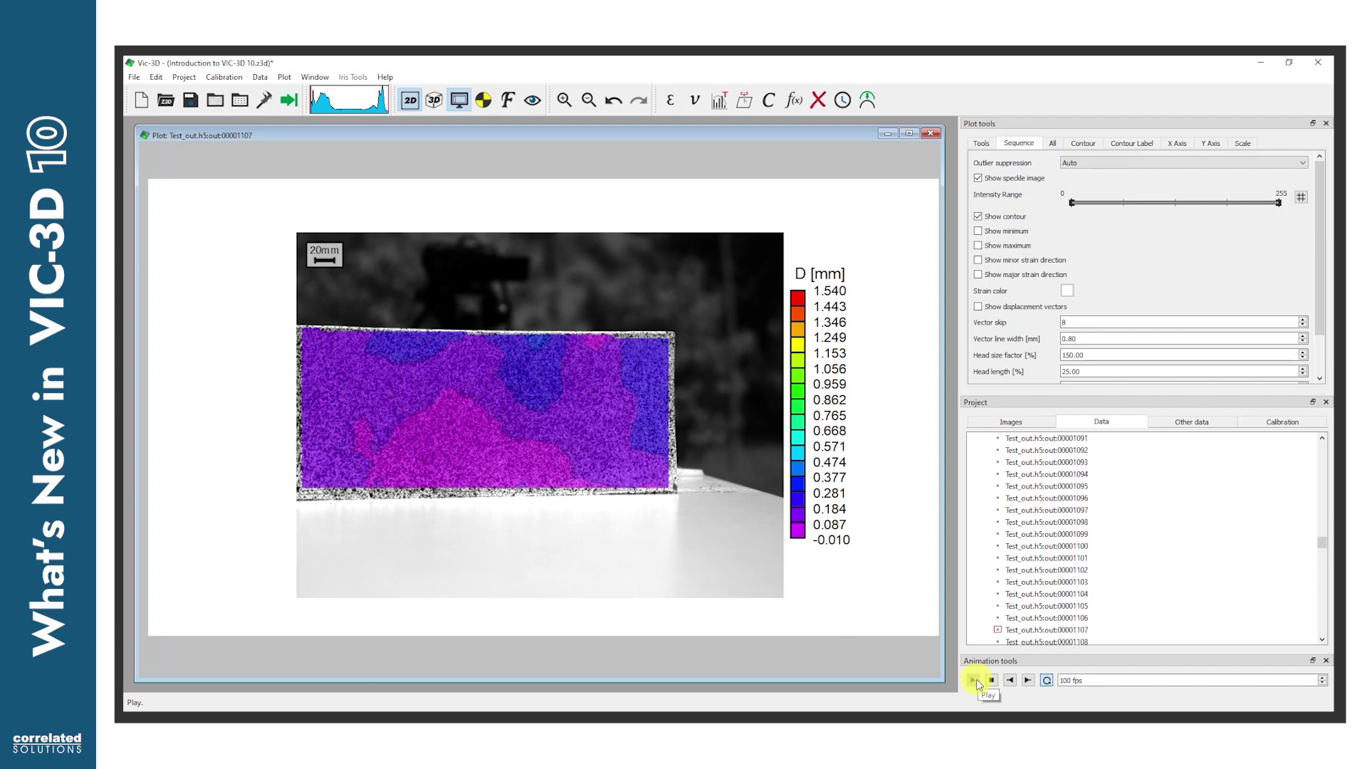
# Switch the animated D [mm] plot to Show 3D plot from its context menu
pyautogui.rightClick(728, 282)
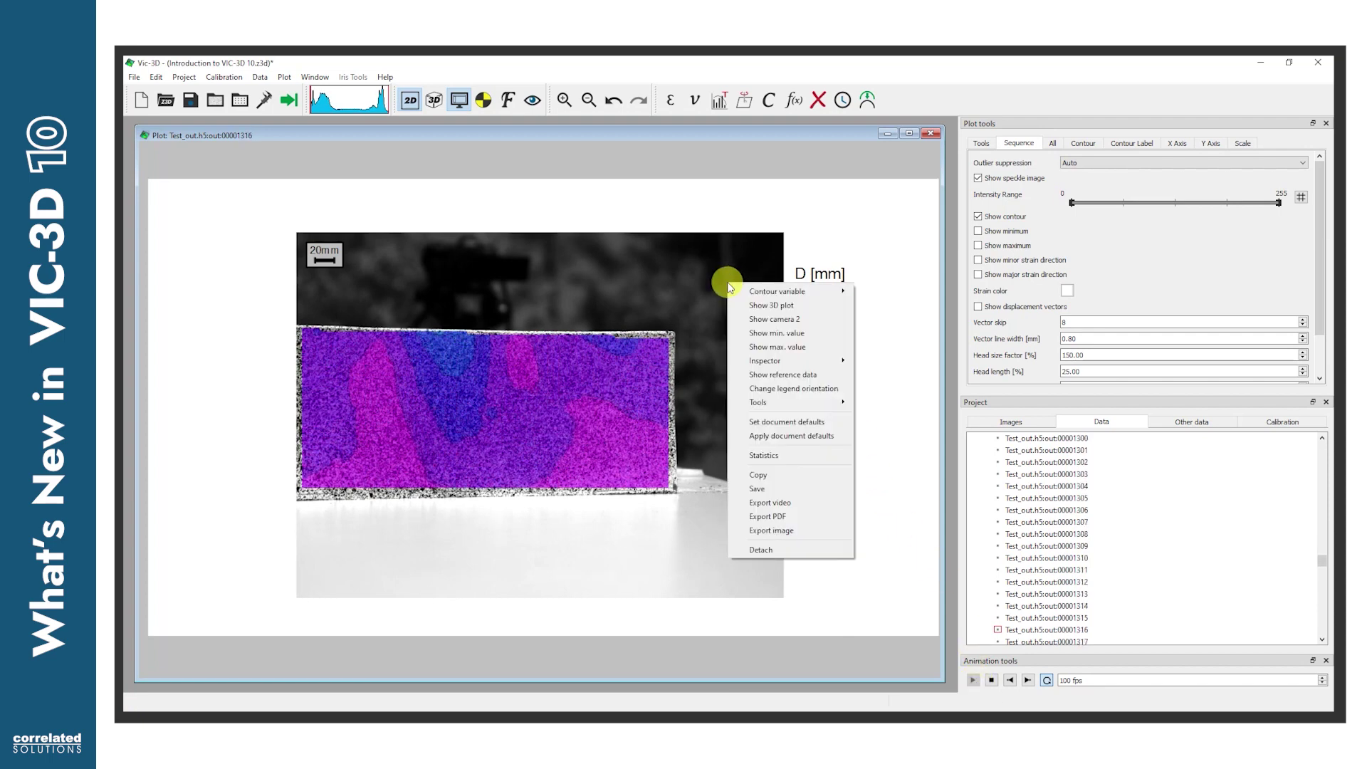
pyautogui.click(761, 308)
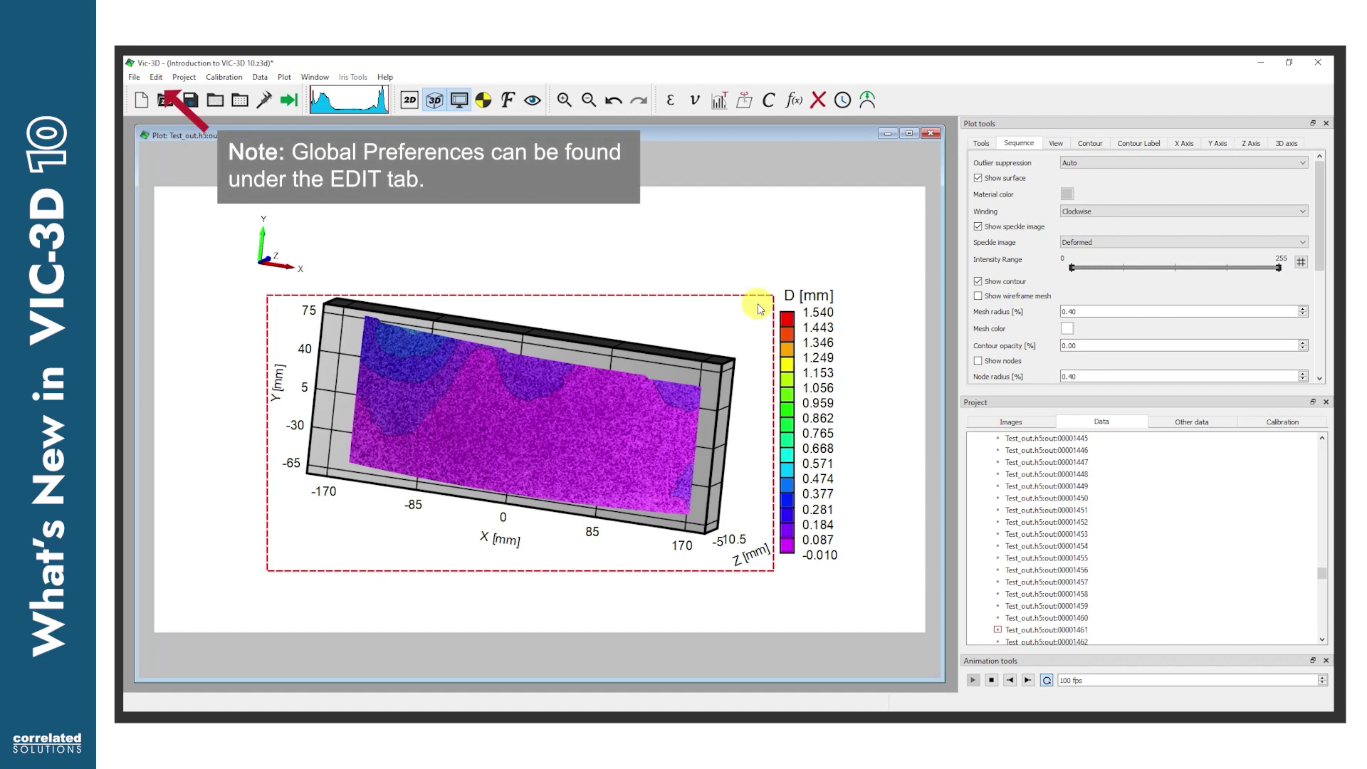
pyautogui.click(779, 246)
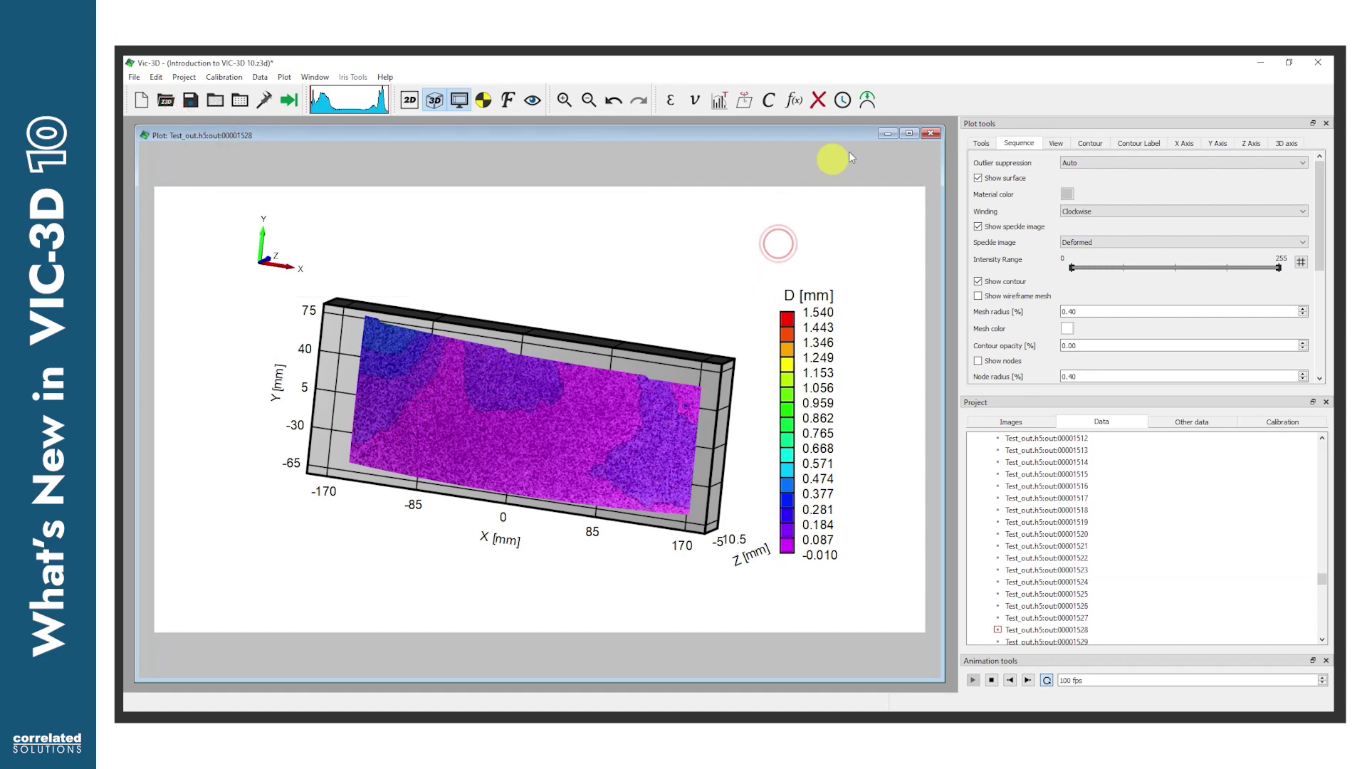
pyautogui.click(978, 180)
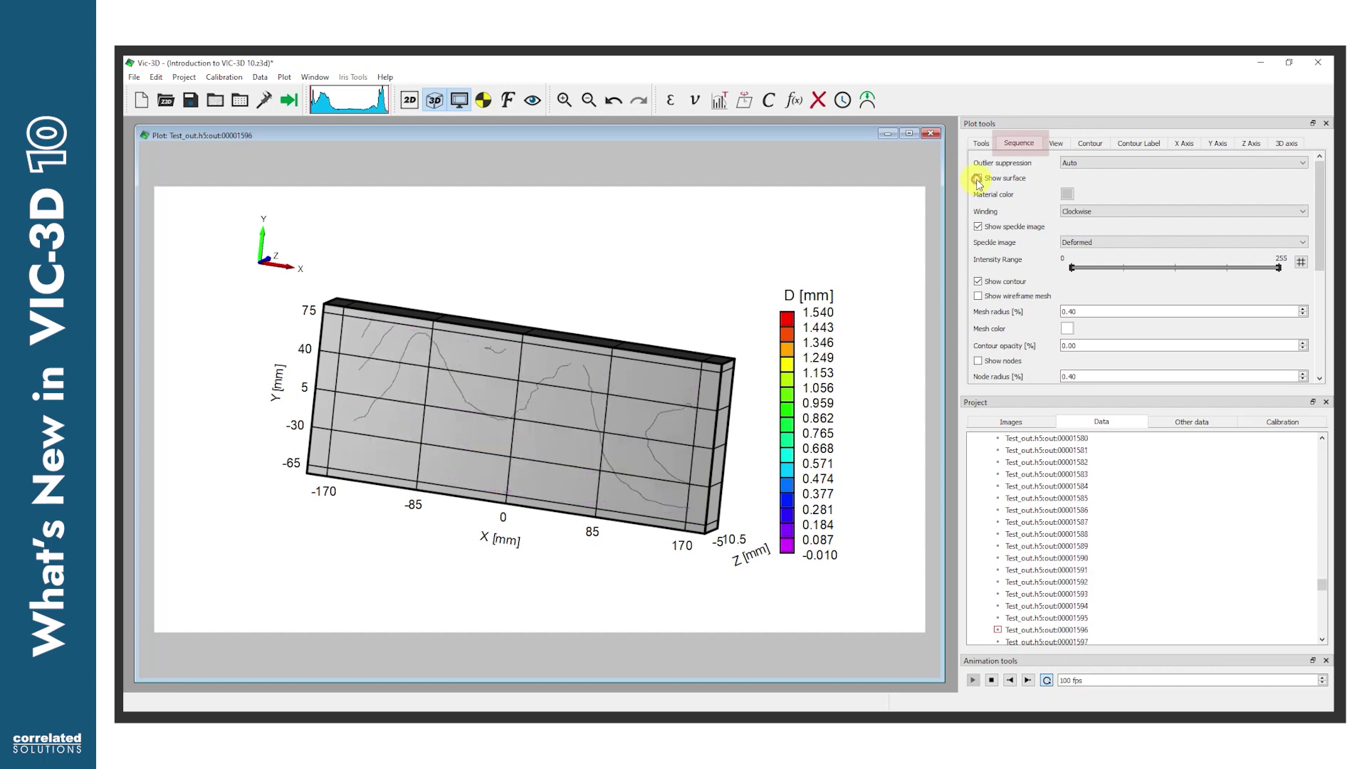
pyautogui.click(979, 179)
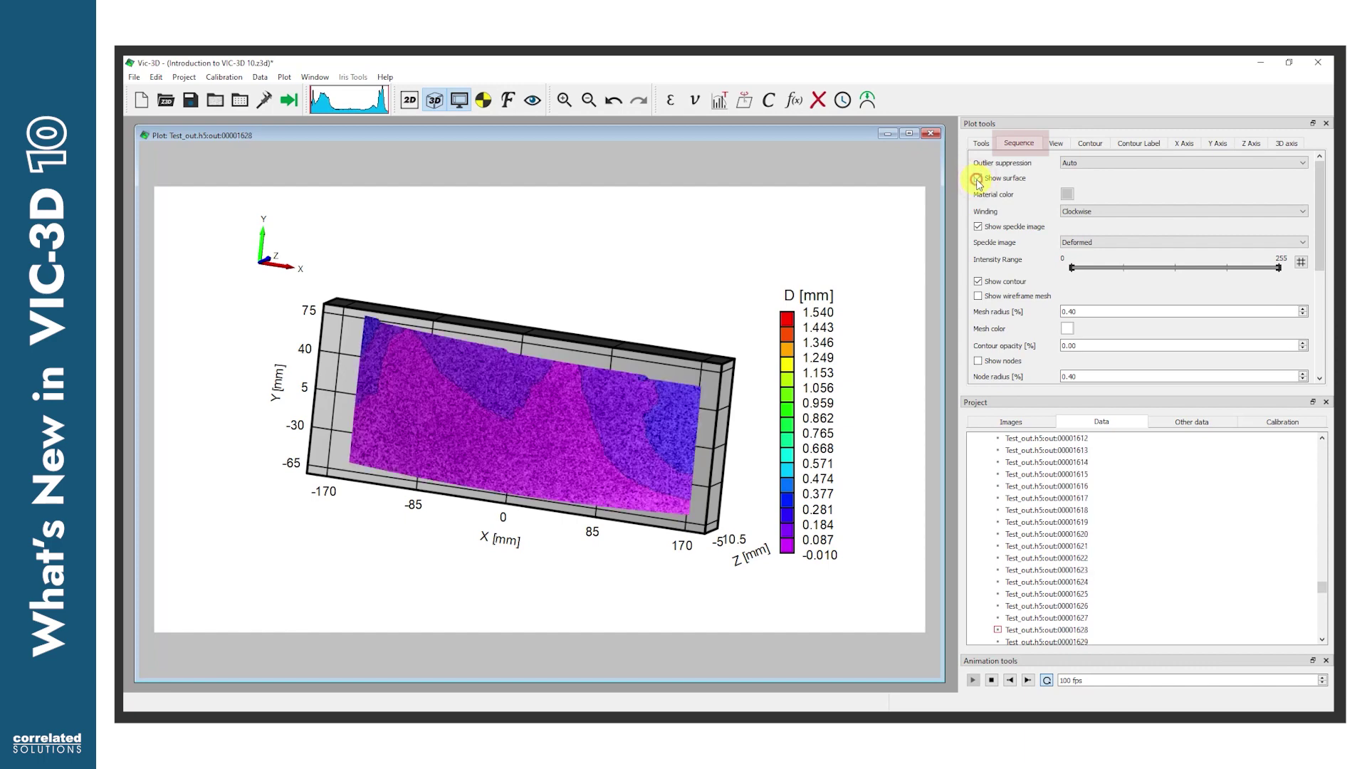
pyautogui.click(978, 226)
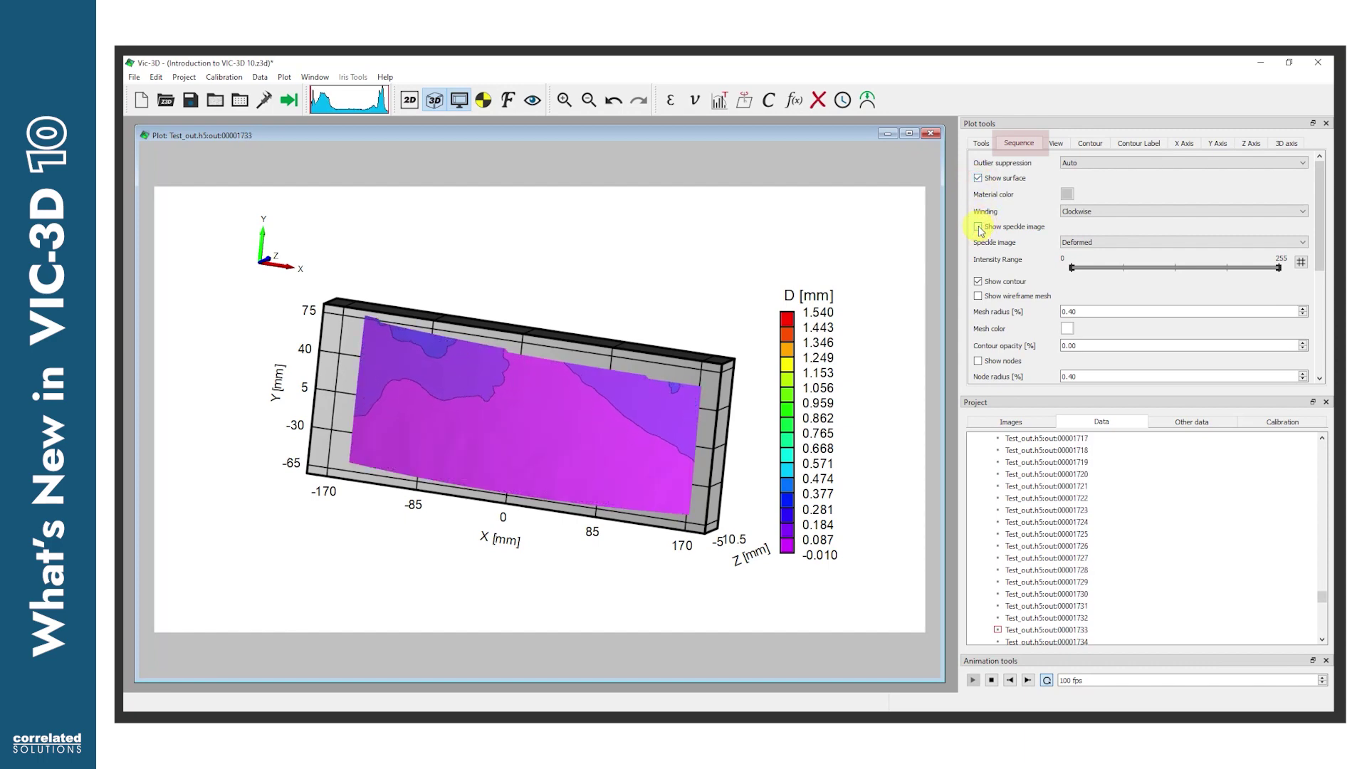
pyautogui.click(979, 226)
pyautogui.click(978, 296)
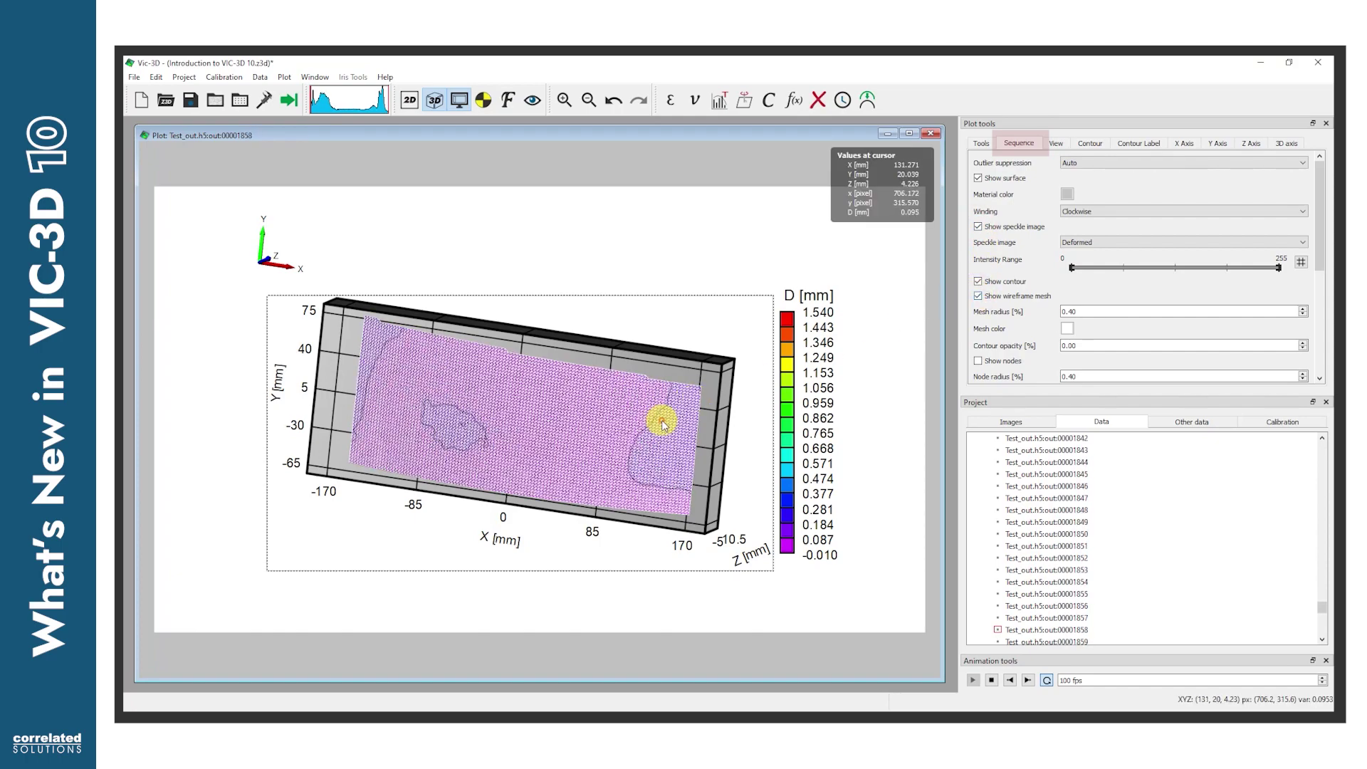
pyautogui.scroll(2, 656, 414)
pyautogui.scroll(4, 662, 422)
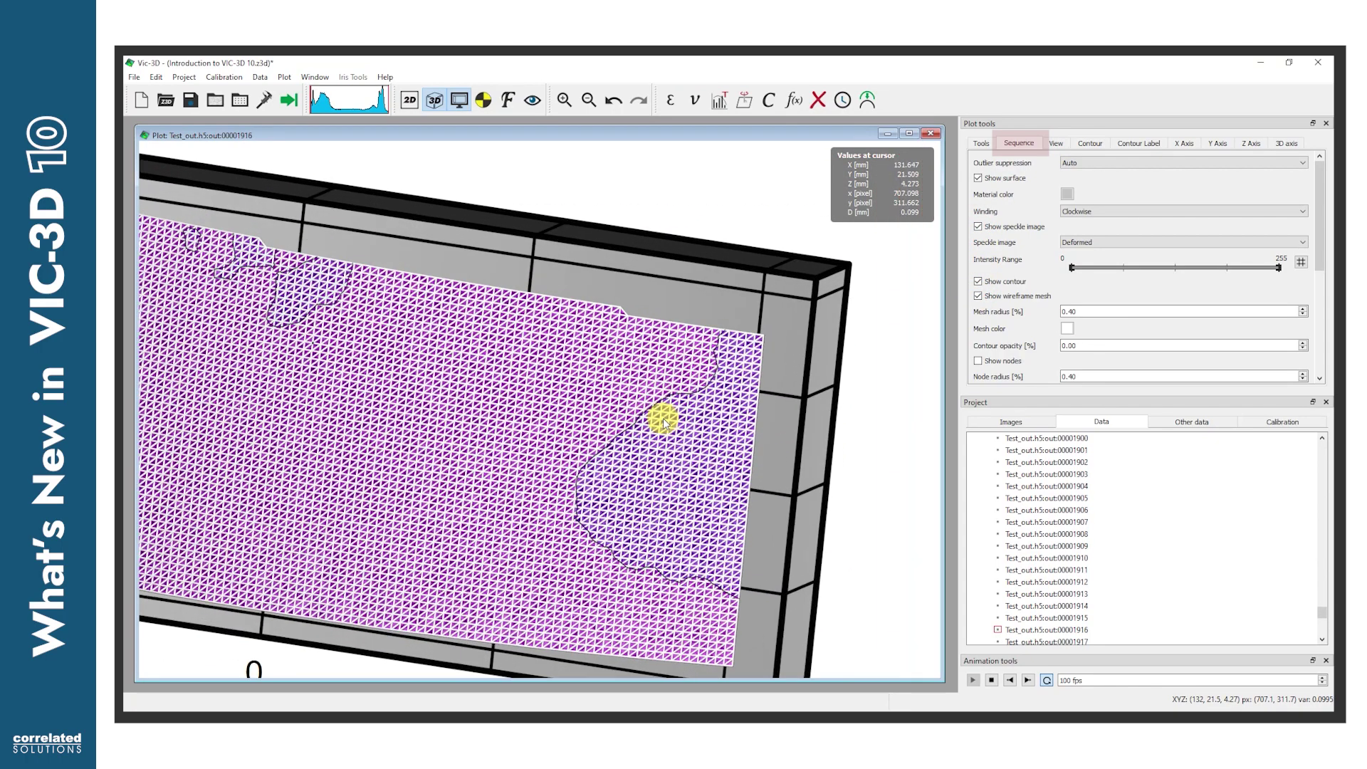
pyautogui.scroll(3, 664, 422)
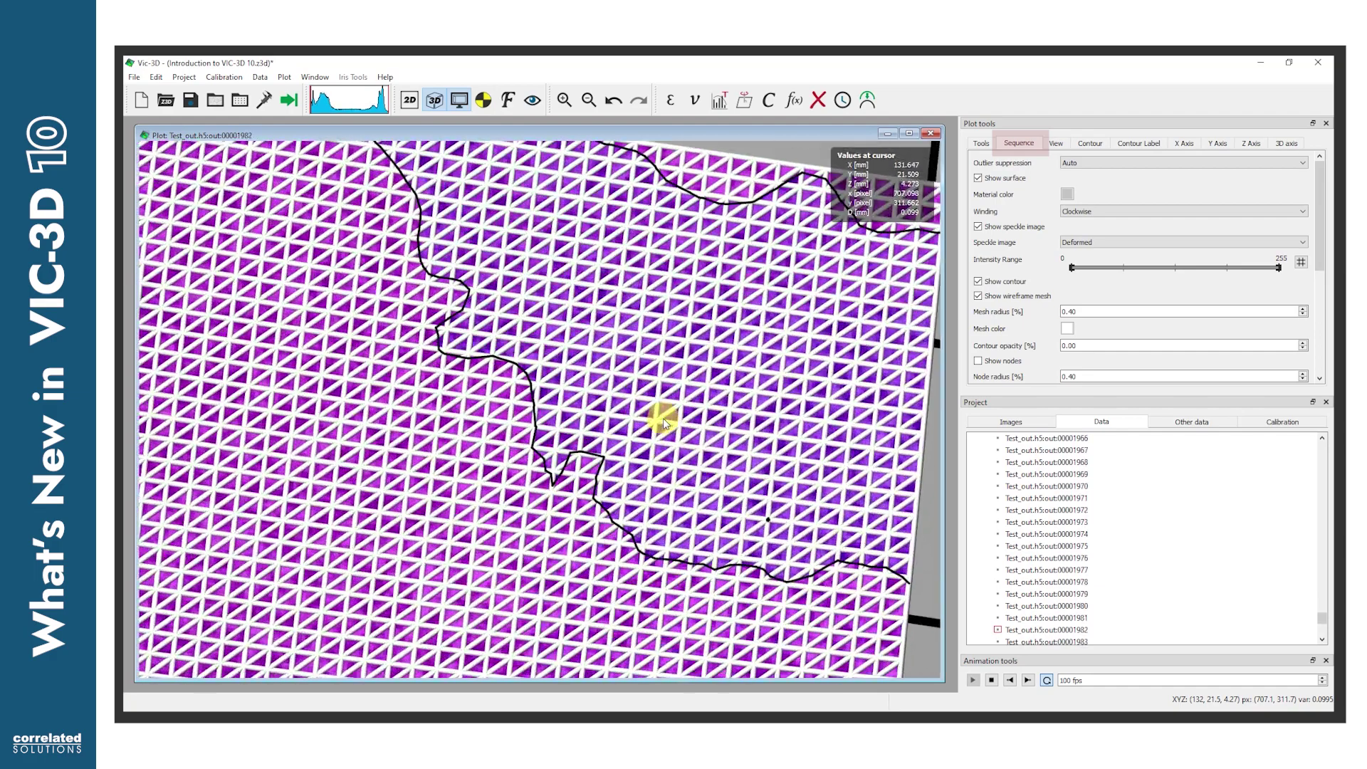
pyautogui.scroll(-9, 664, 422)
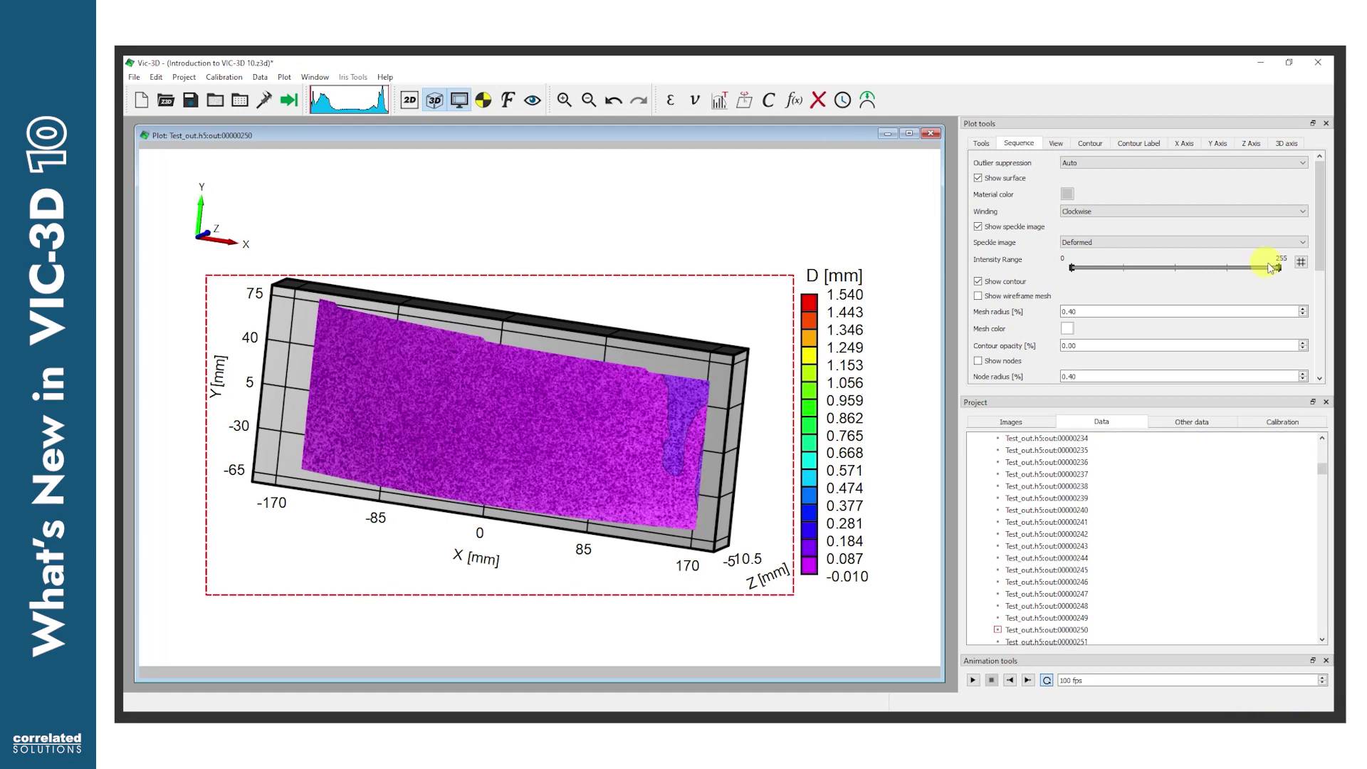
# Cap speckle intensity at 63, then toggle the range between Min/Max entry and the adjustable slider
pyautogui.moveTo(1279, 270)
pyautogui.mouseDown()
pyautogui.moveTo(1070, 271)
pyautogui.moveTo(1280, 268)
pyautogui.mouseUp()
pyautogui.click(1300, 263)
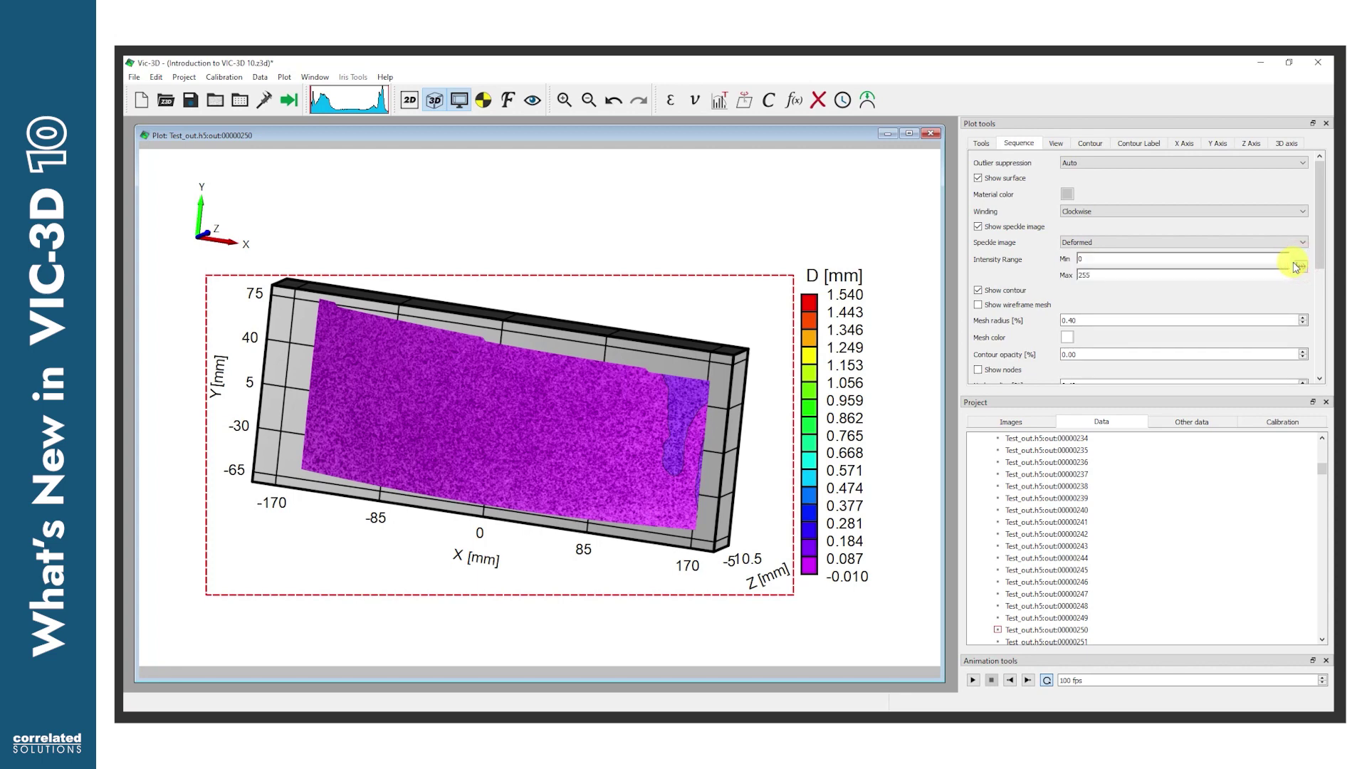
pyautogui.click(1300, 265)
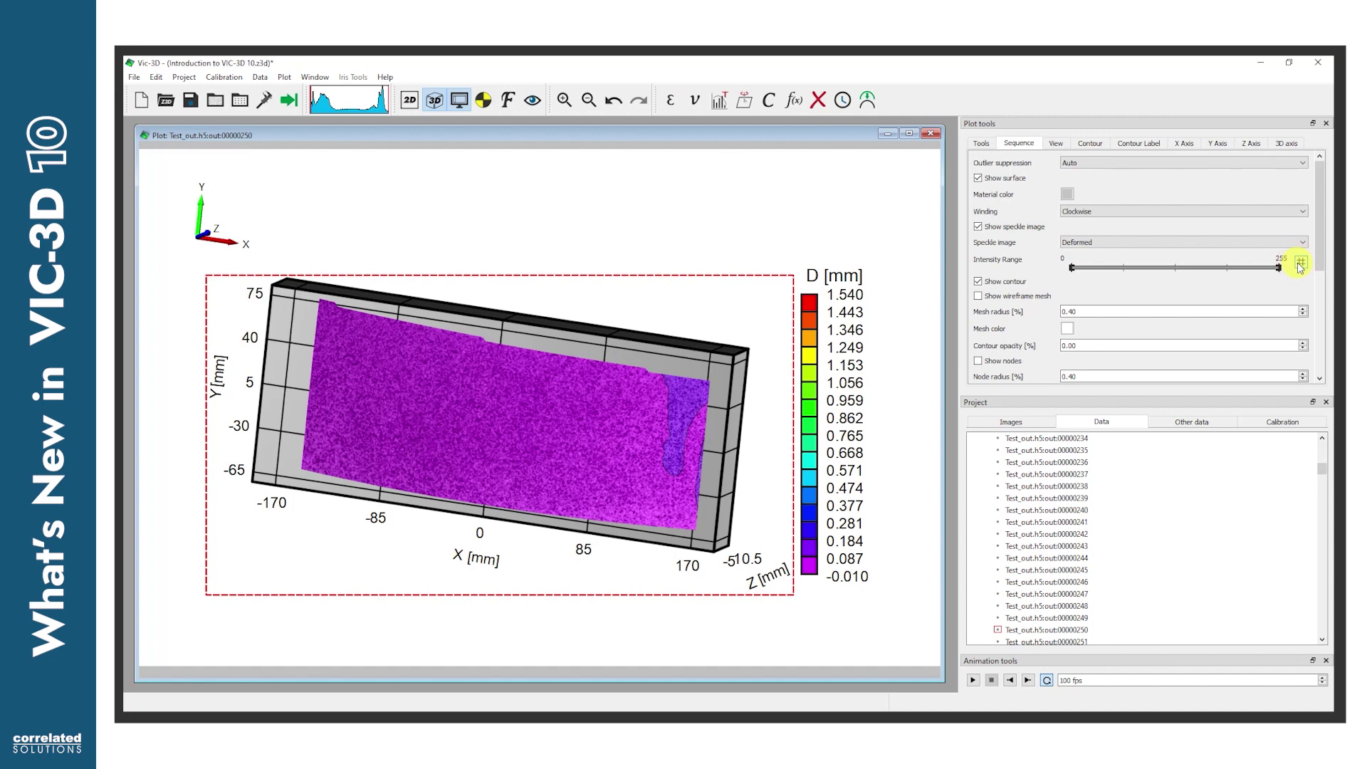
# Open the intensity range quick-help guide, then close it
pyautogui.rightClick(1185, 269)
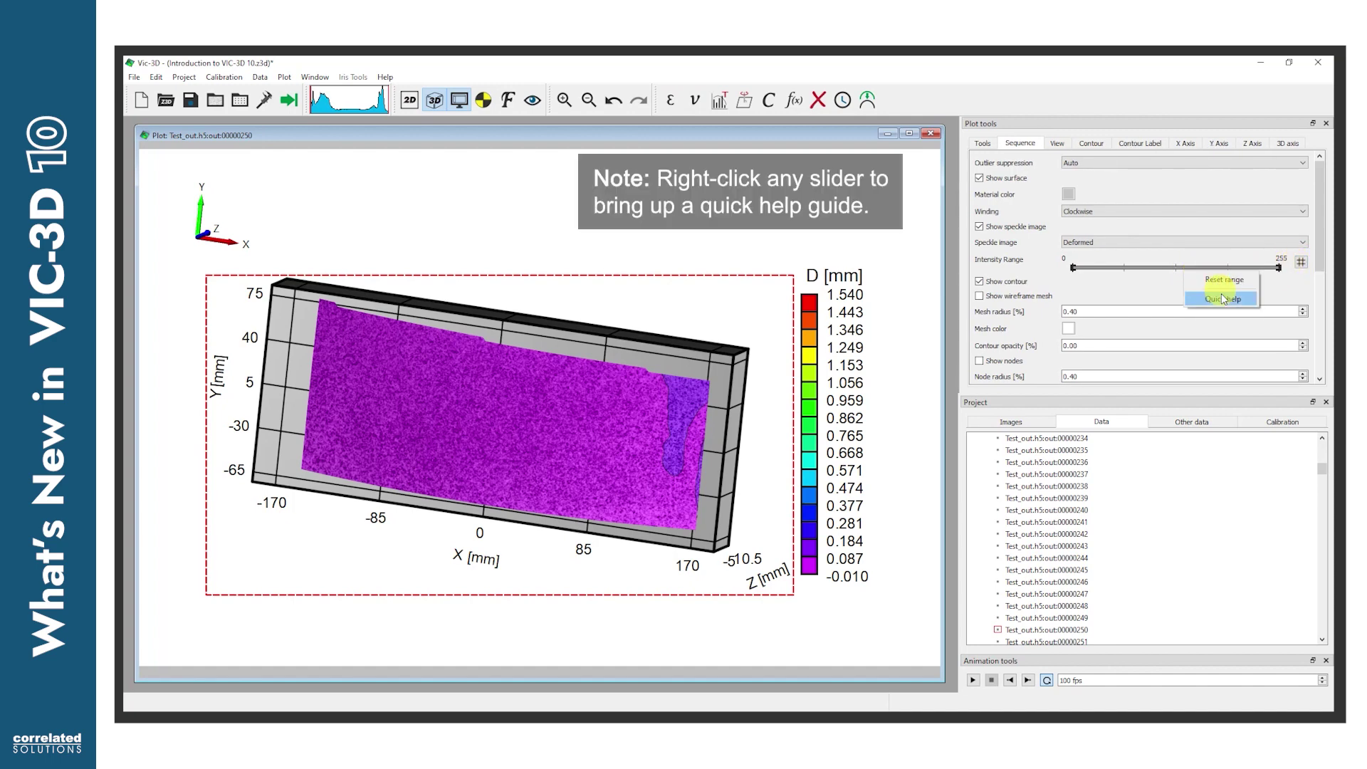
pyautogui.click(1223, 299)
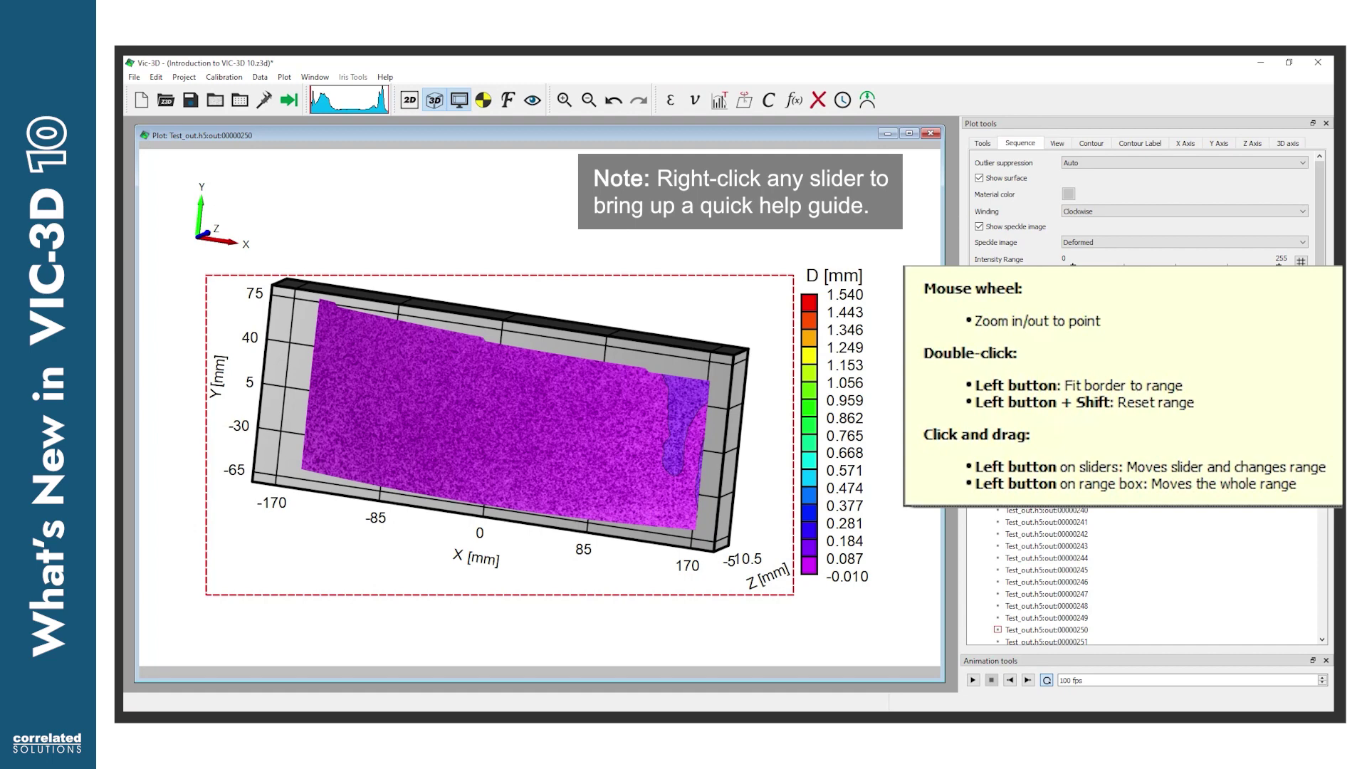
pyautogui.click(1114, 269)
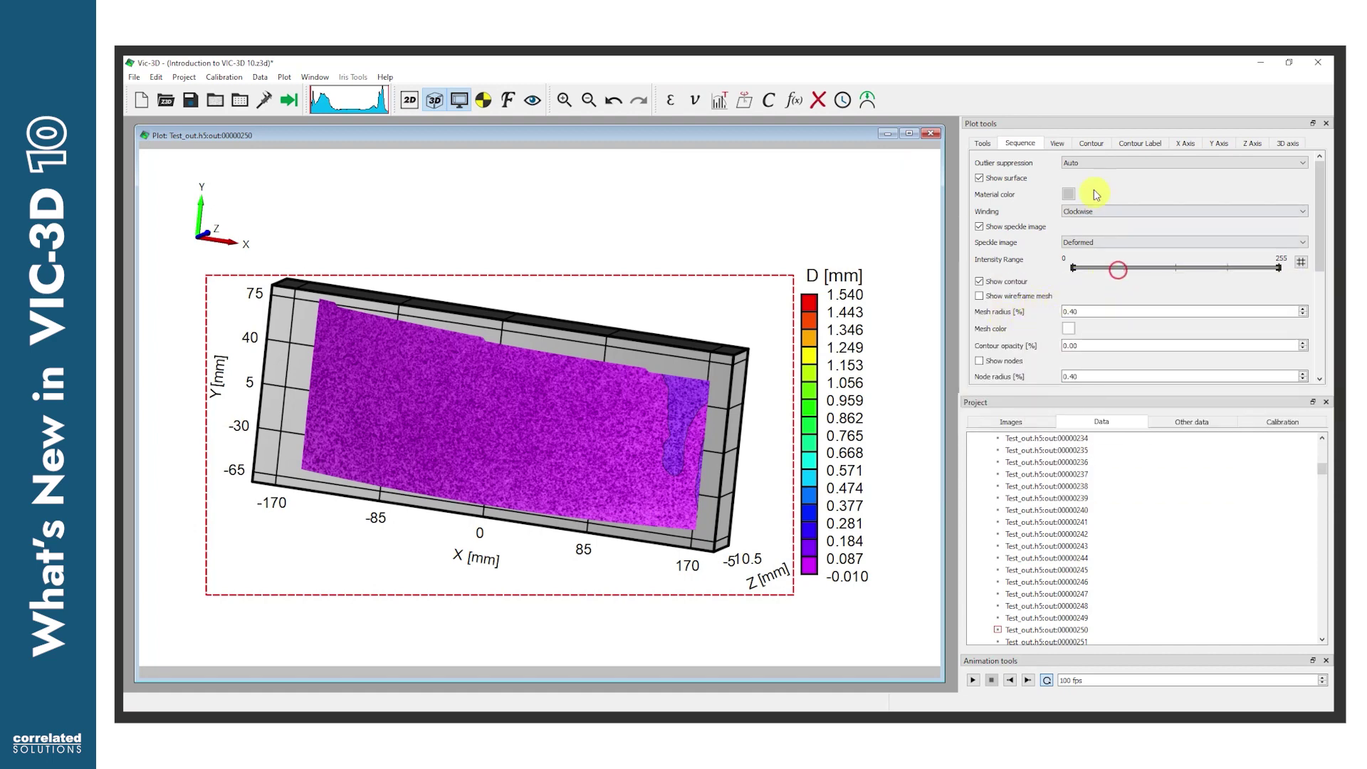
# In the View settings, toggle Show 3D axis off and on, leaving the axis triad visible
pyautogui.click(1057, 143)
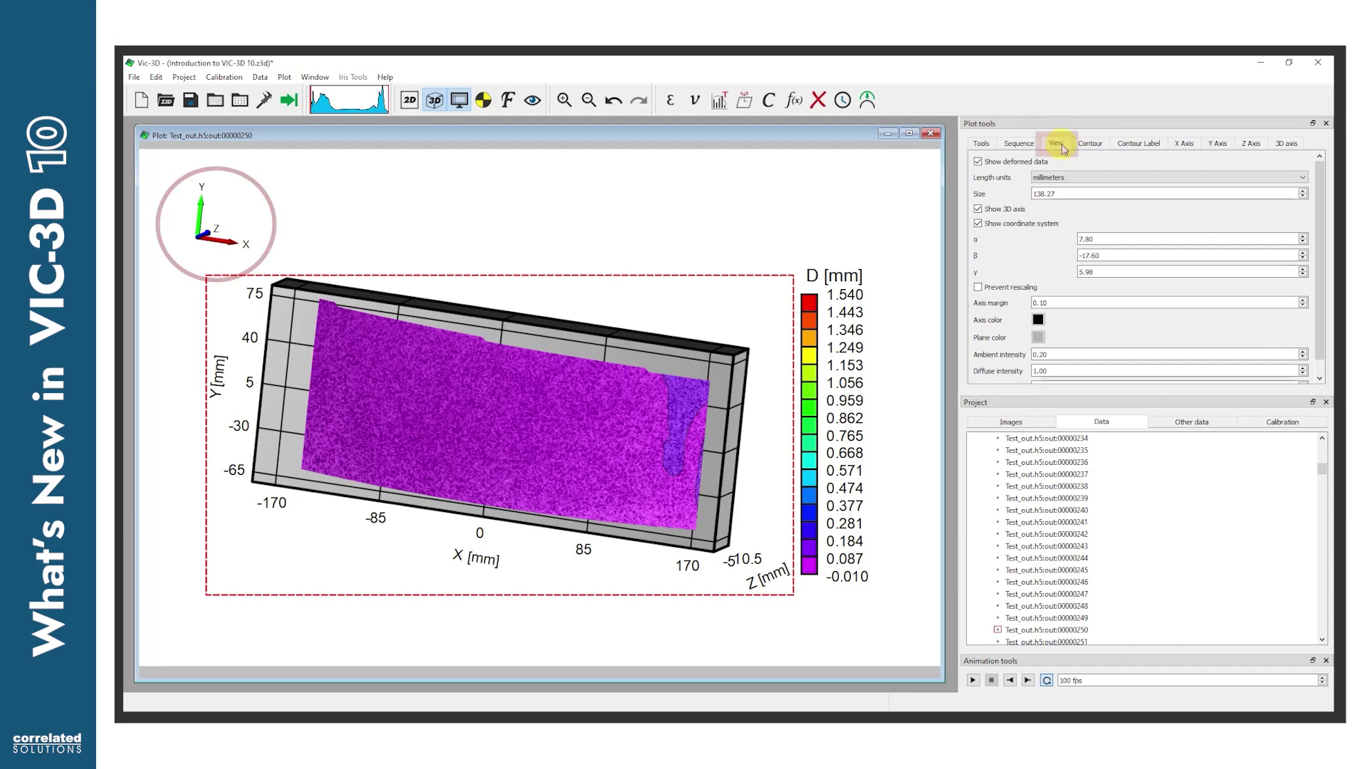
pyautogui.click(980, 210)
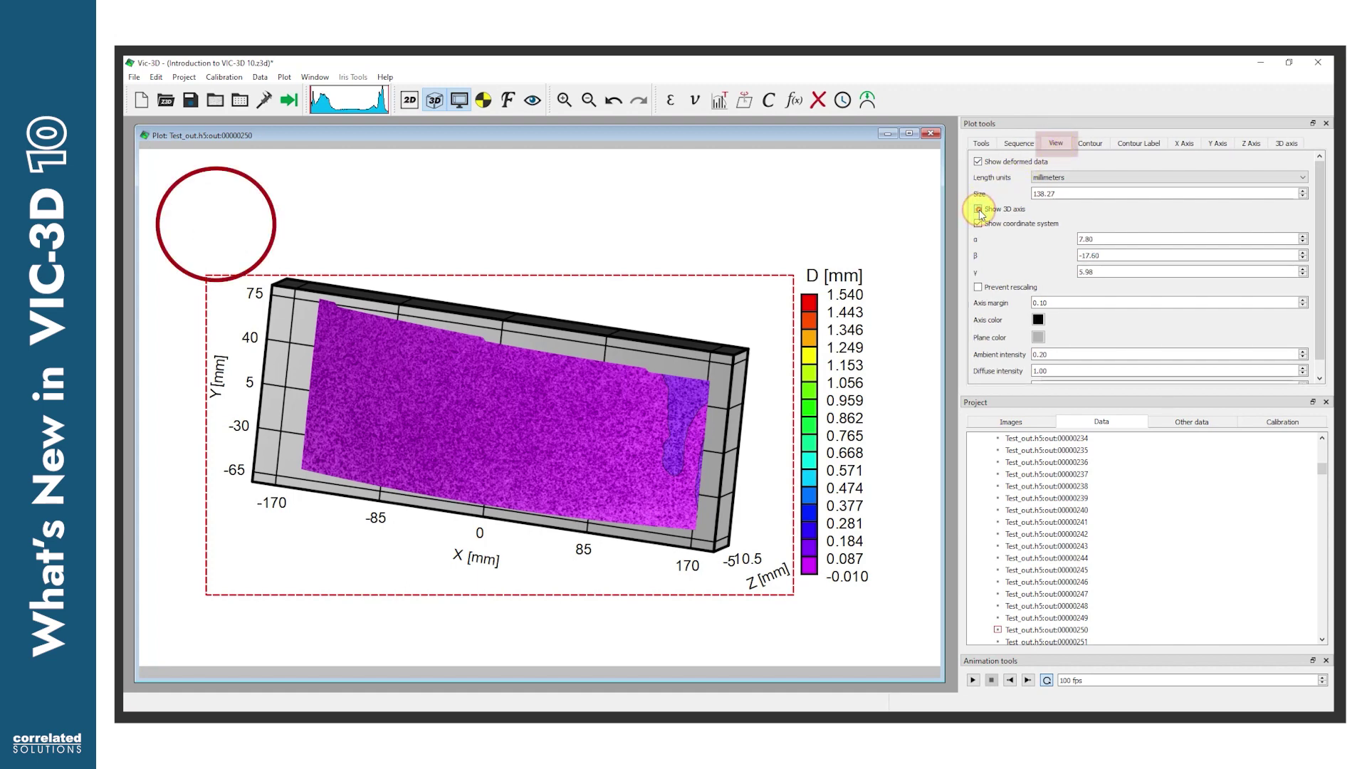
pyautogui.click(980, 210)
pyautogui.click(979, 210)
pyautogui.click(979, 210)
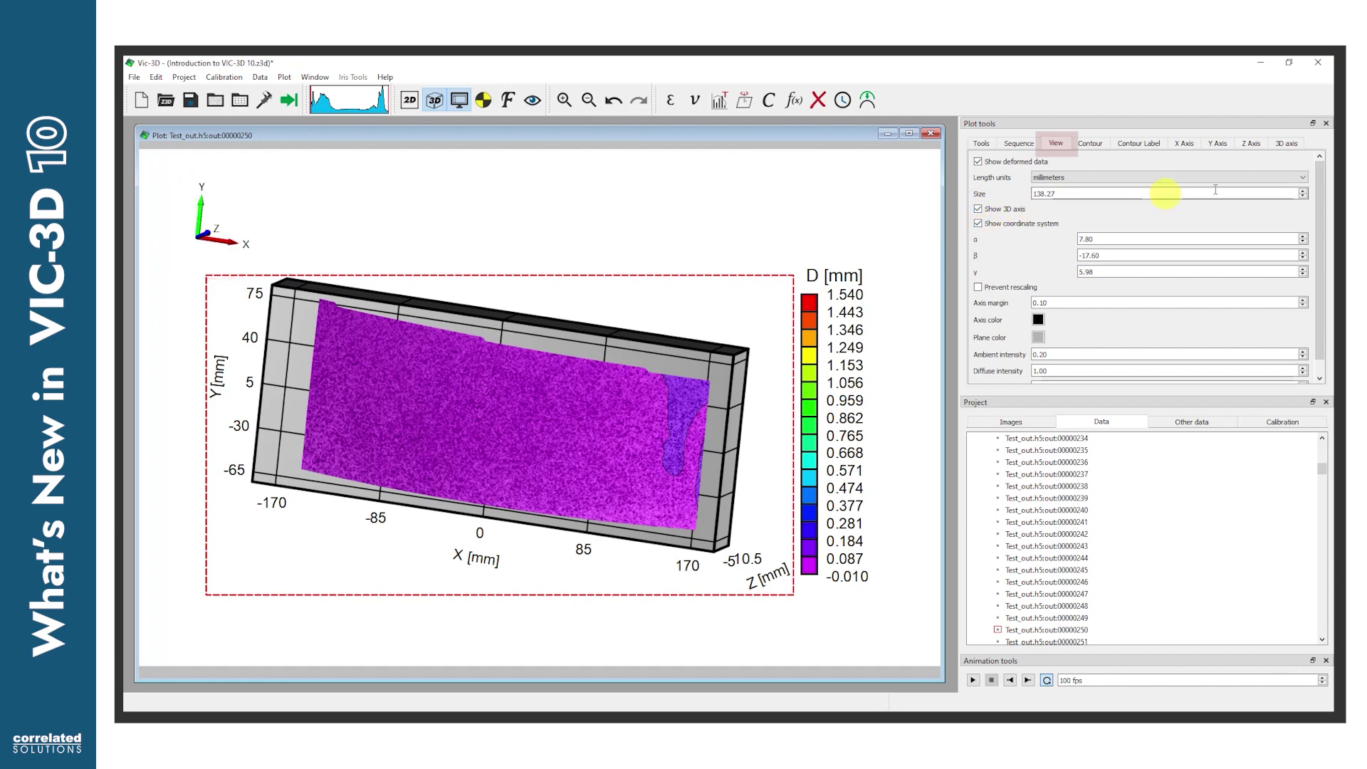
# Switch length units to inches and back to millimeters, then rotate the 3D plot
pyautogui.click(1307, 184)
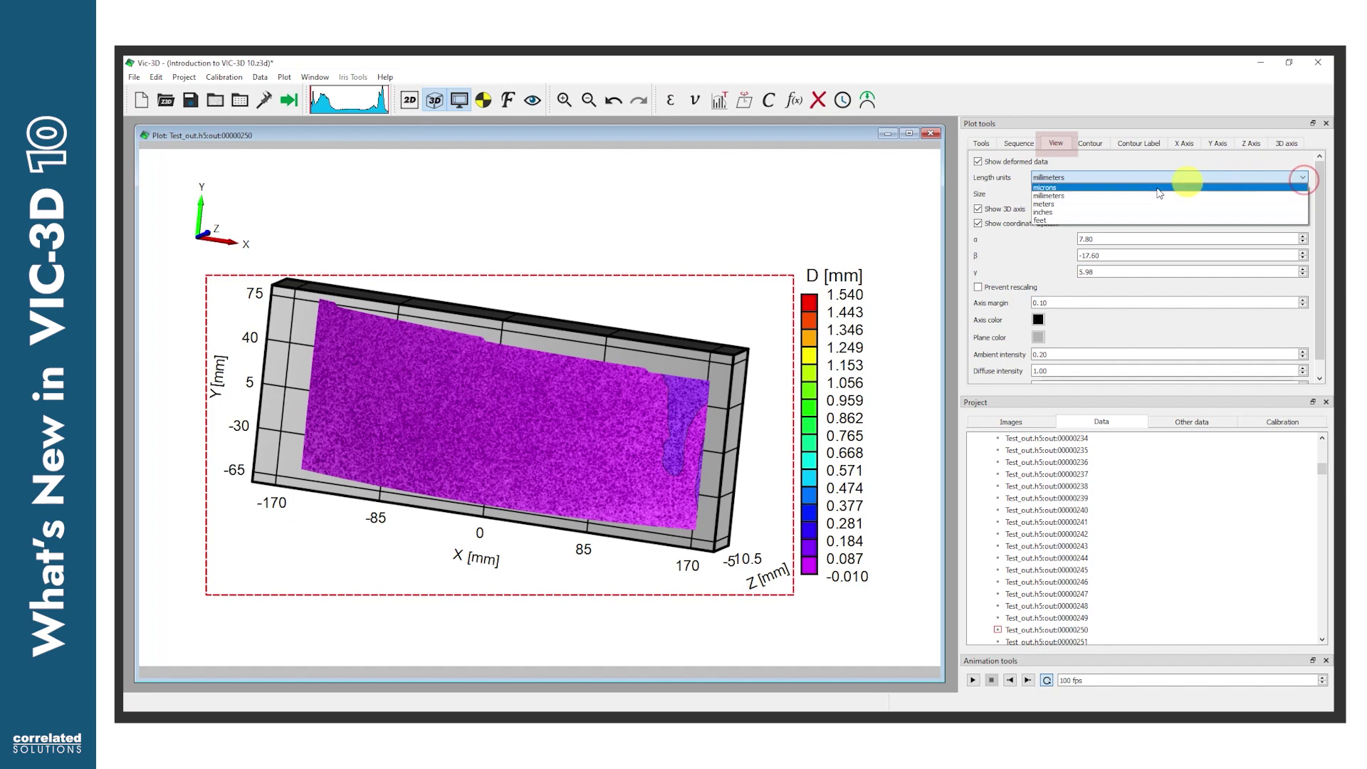
pyautogui.click(1051, 215)
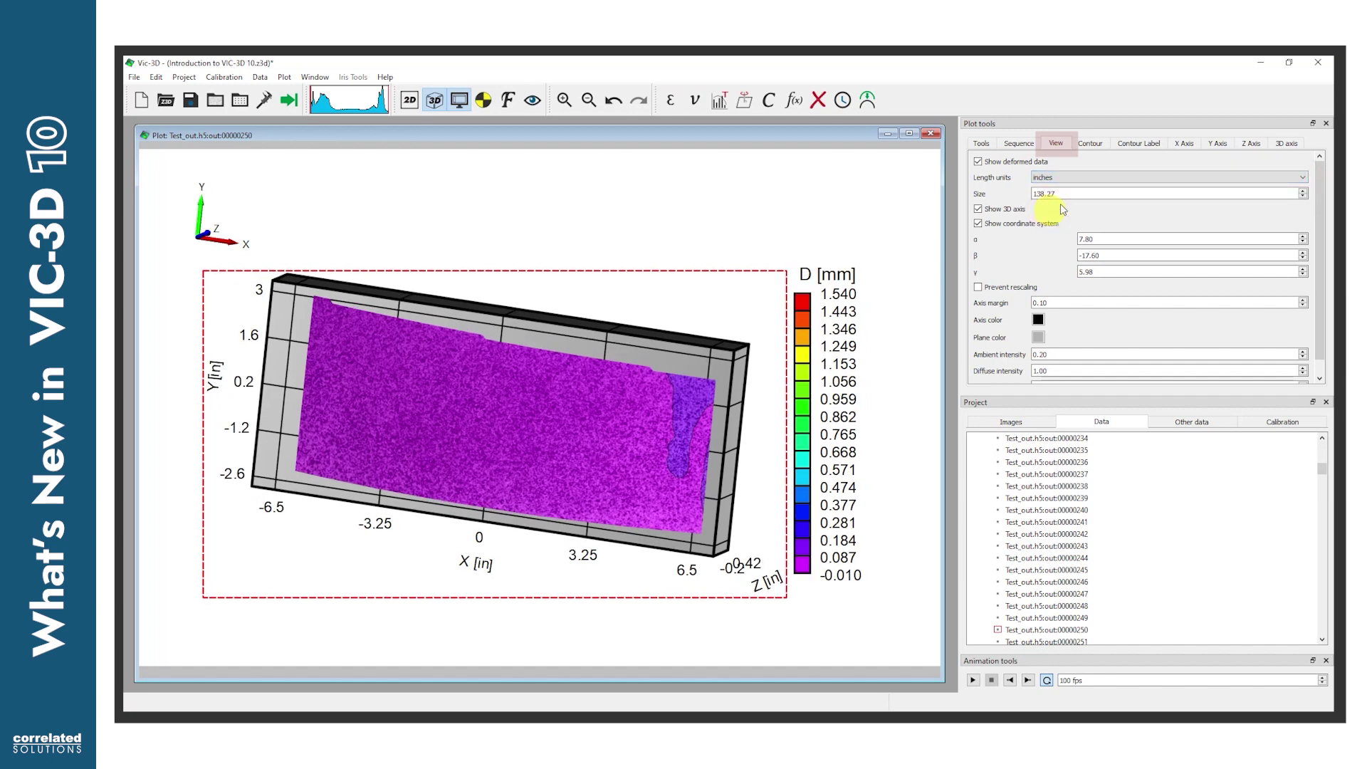
pyautogui.click(1303, 180)
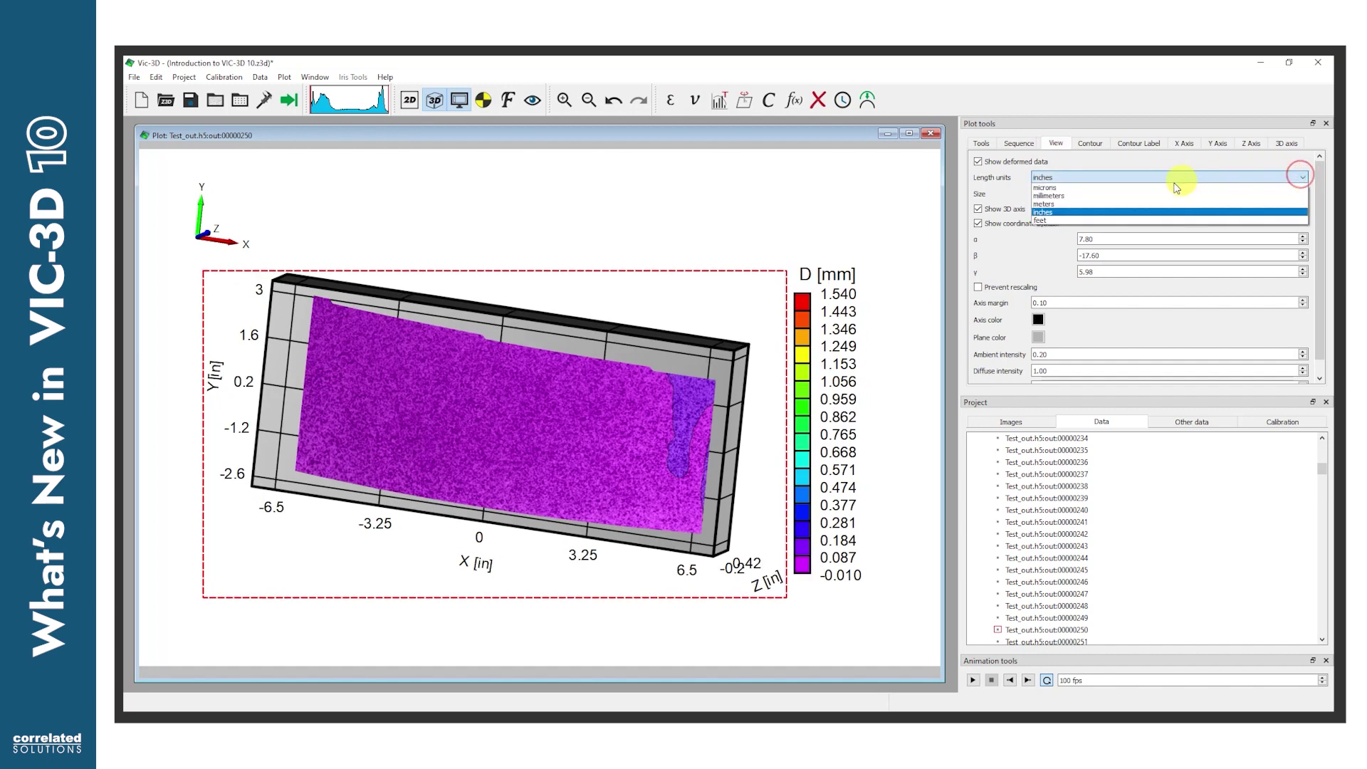
pyautogui.click(1051, 192)
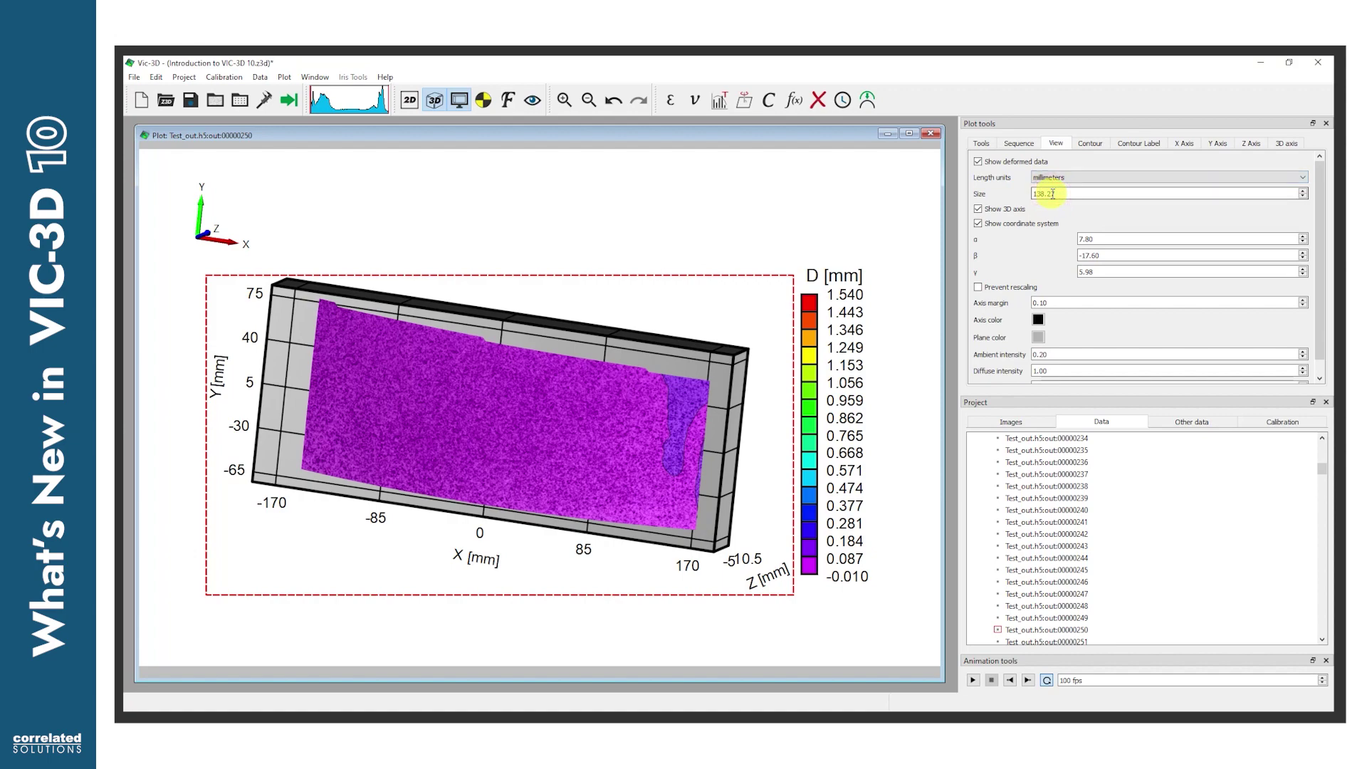
pyautogui.moveTo(587, 418); pyautogui.dragTo(554, 436)
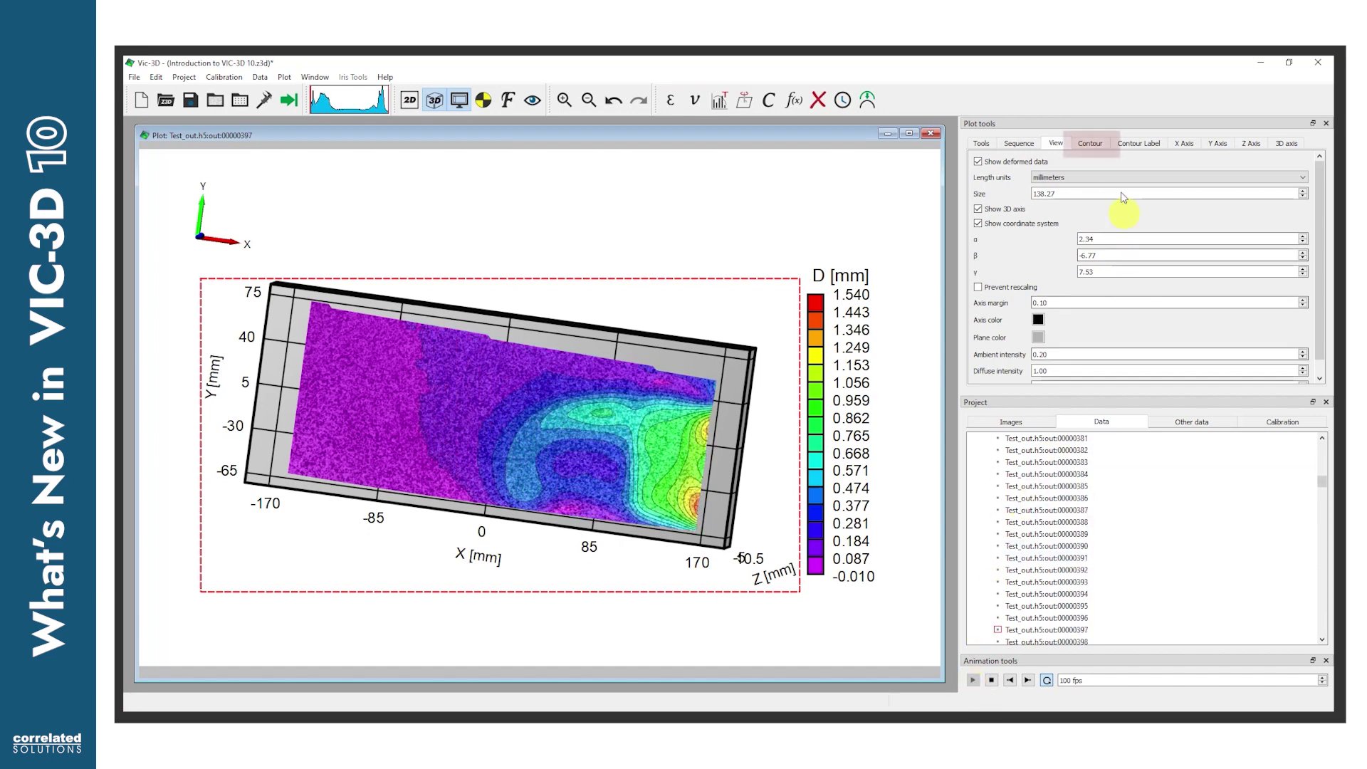
# Apply the History of CSI Graphic Design colour map, then the Correlated Blue colour map
pyautogui.click(1101, 145)
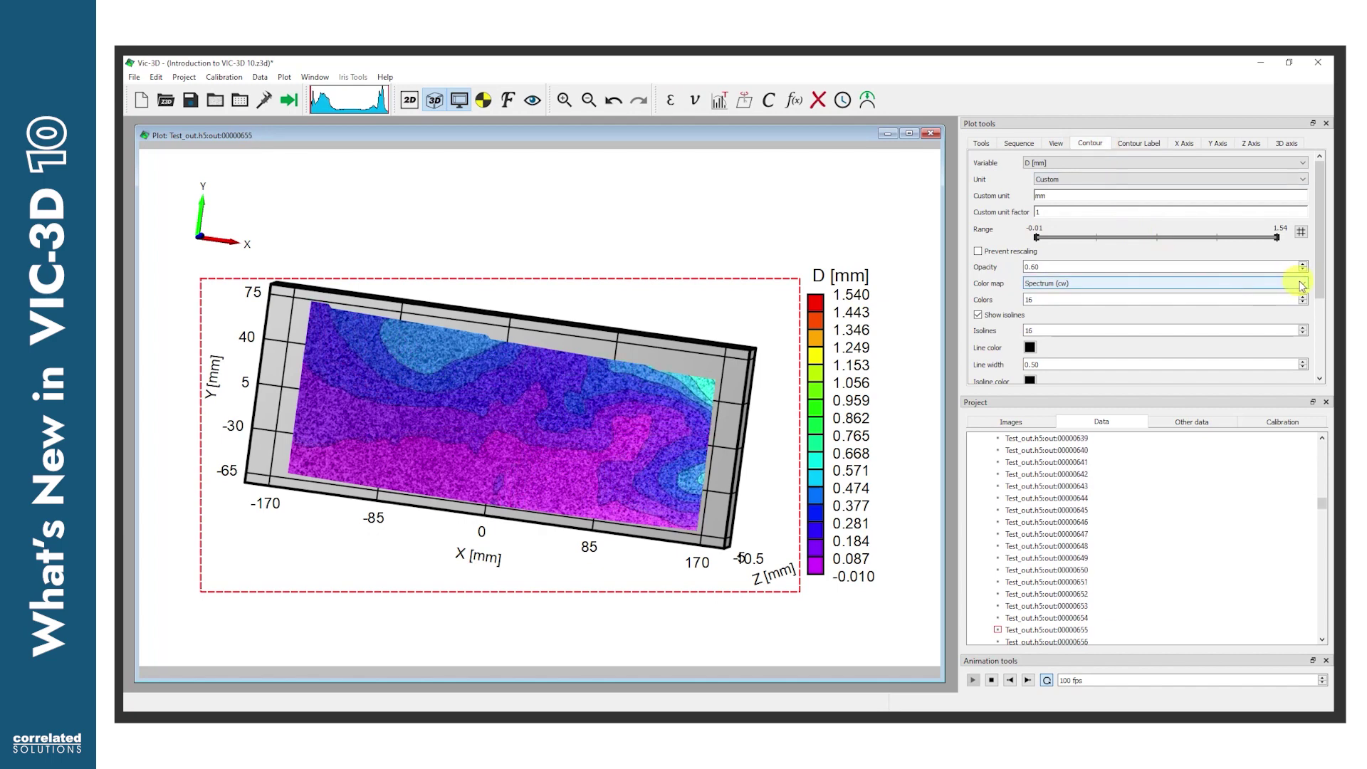
pyautogui.click(1303, 285)
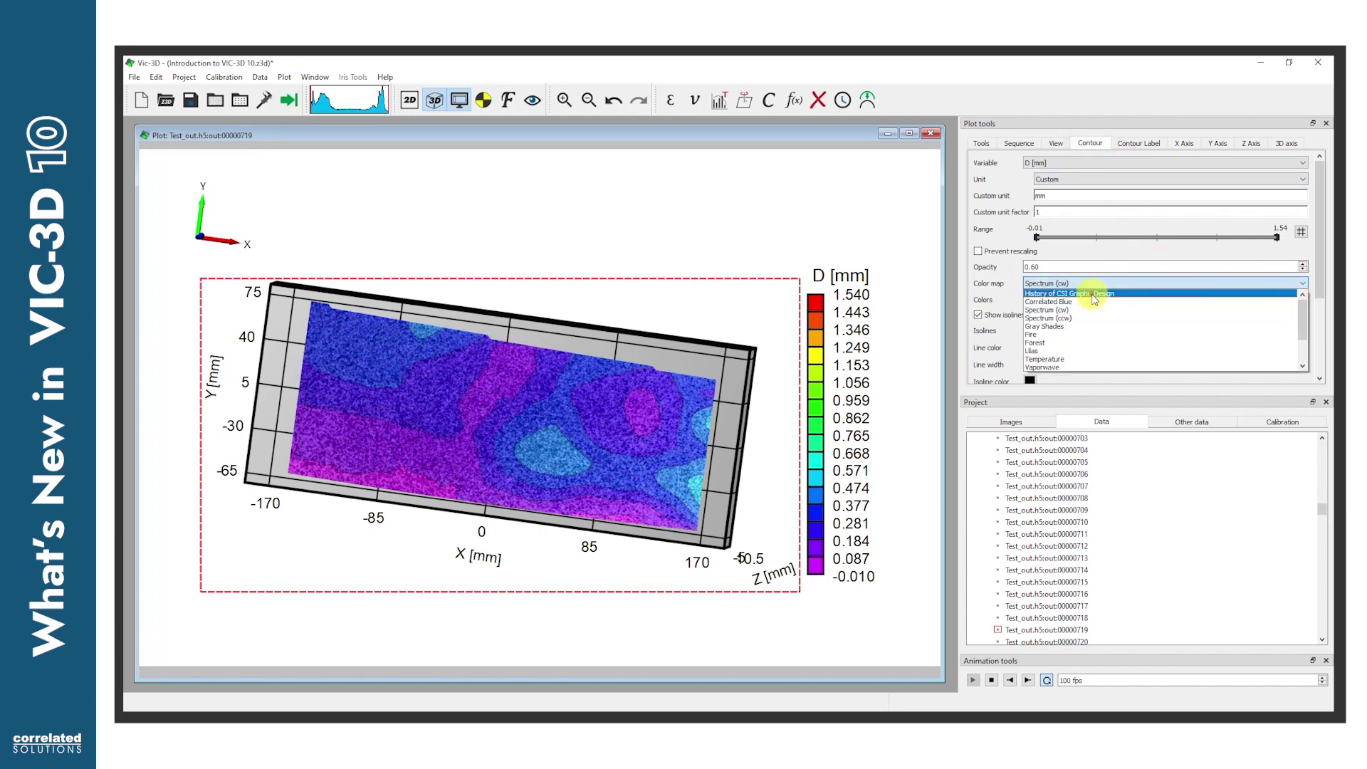
pyautogui.click(1095, 294)
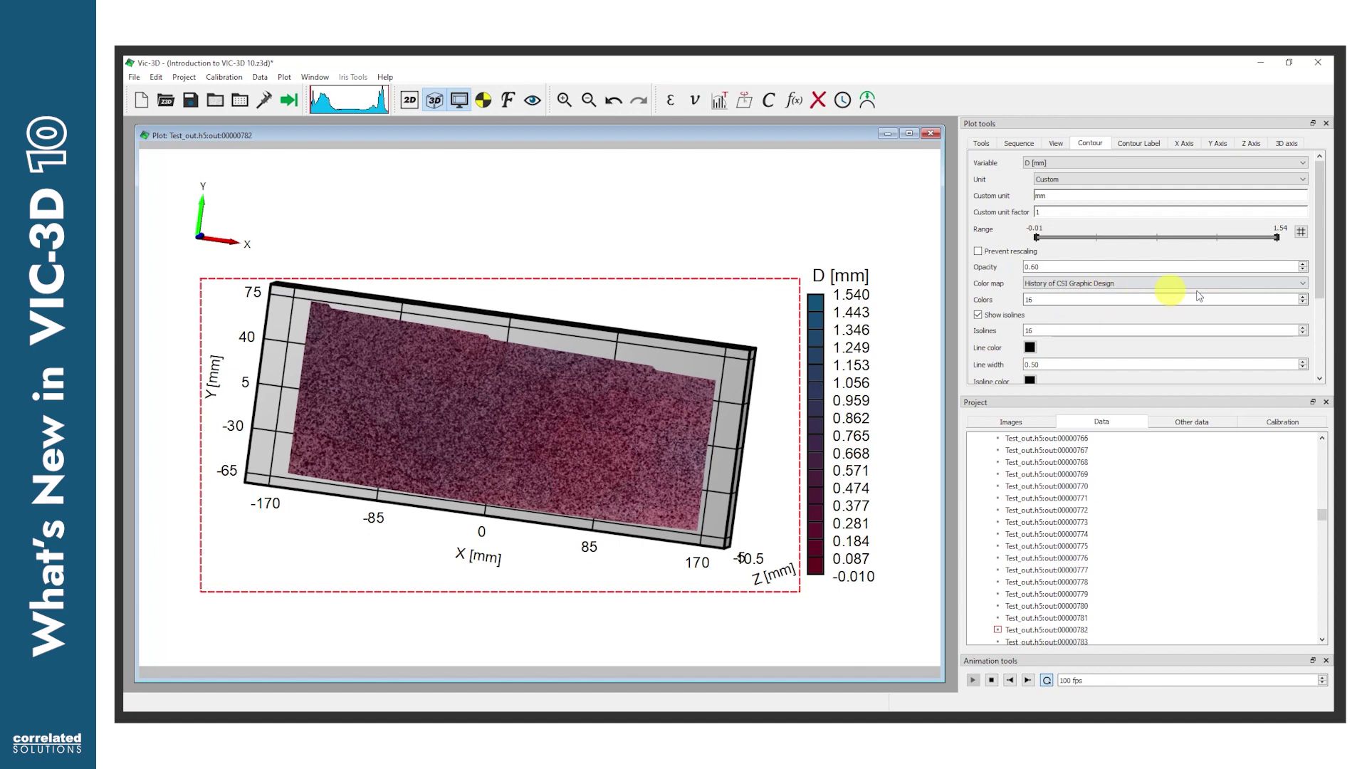
pyautogui.click(1302, 286)
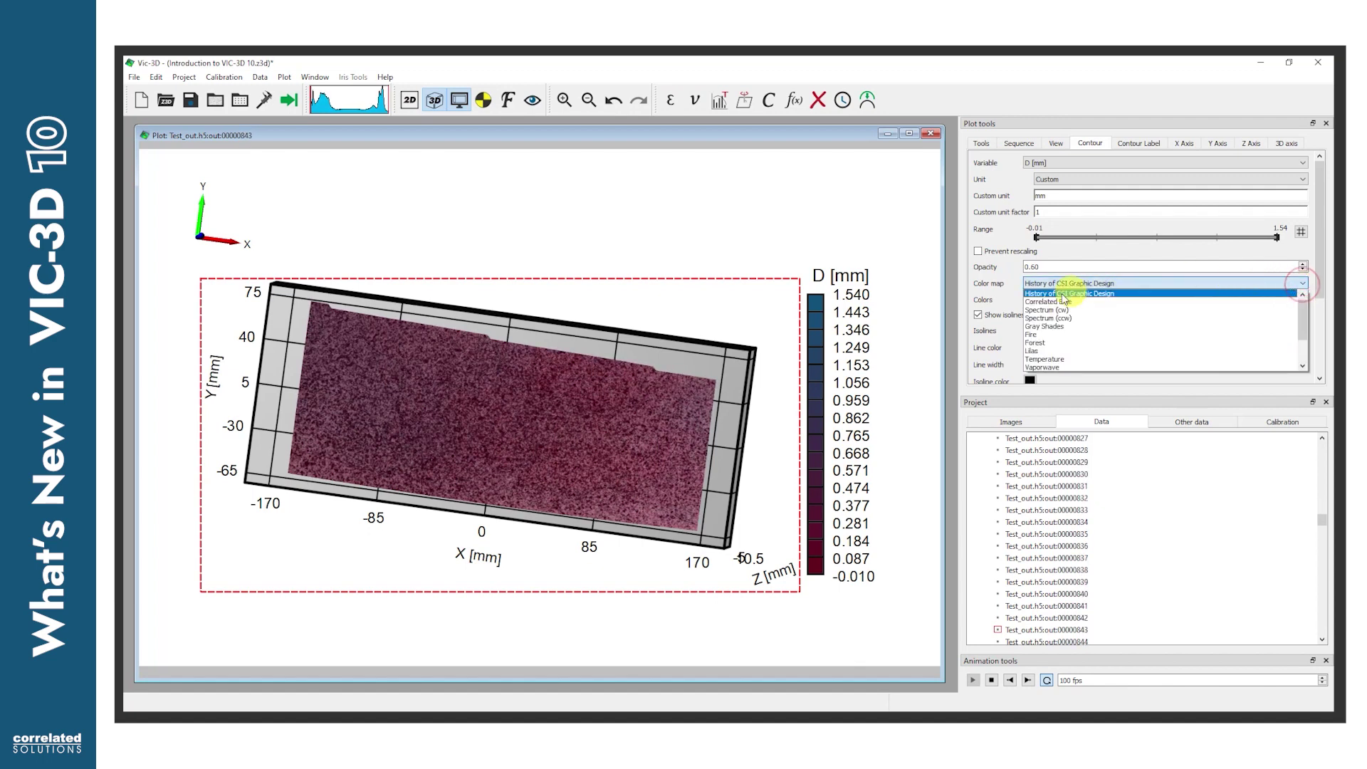
pyautogui.click(1045, 303)
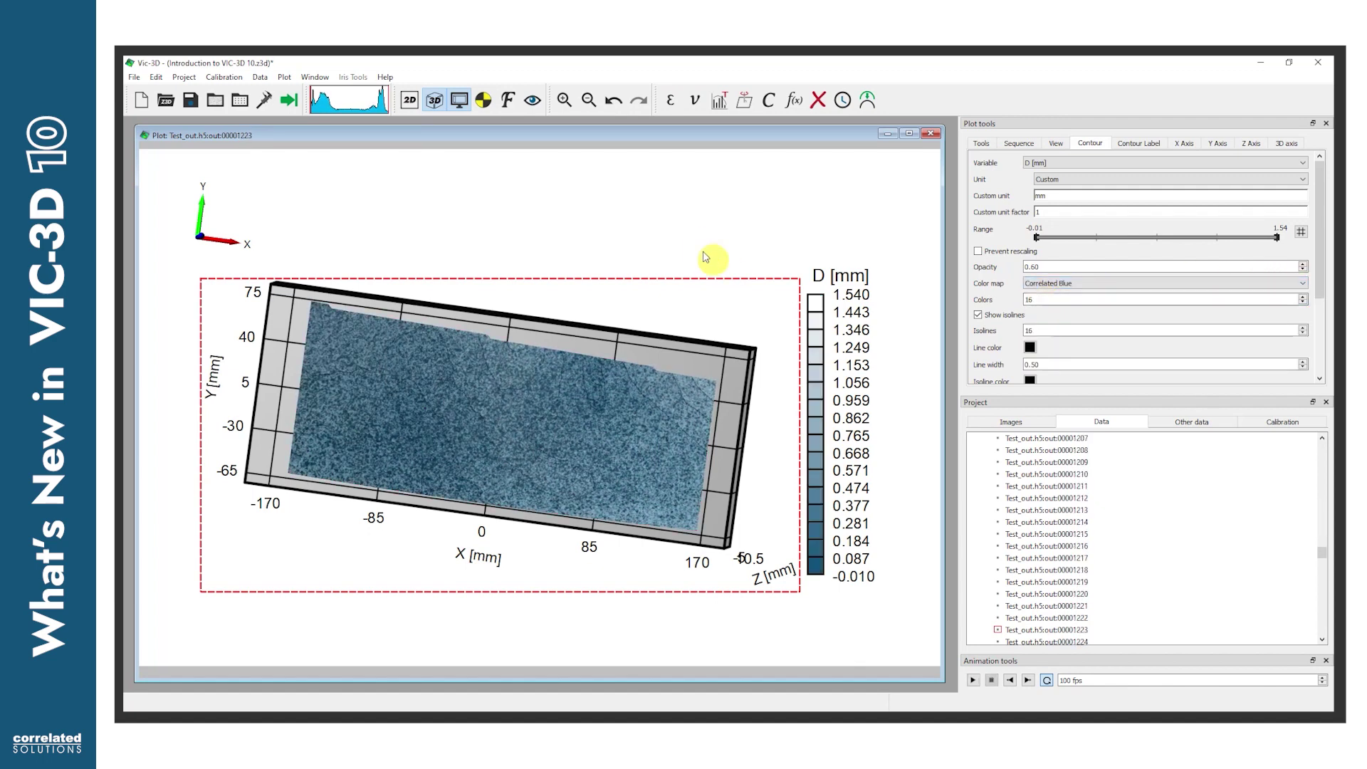
# Switch the plot to Show 2D plot and bring up the Scale bar settings
pyautogui.rightClick(696, 242)
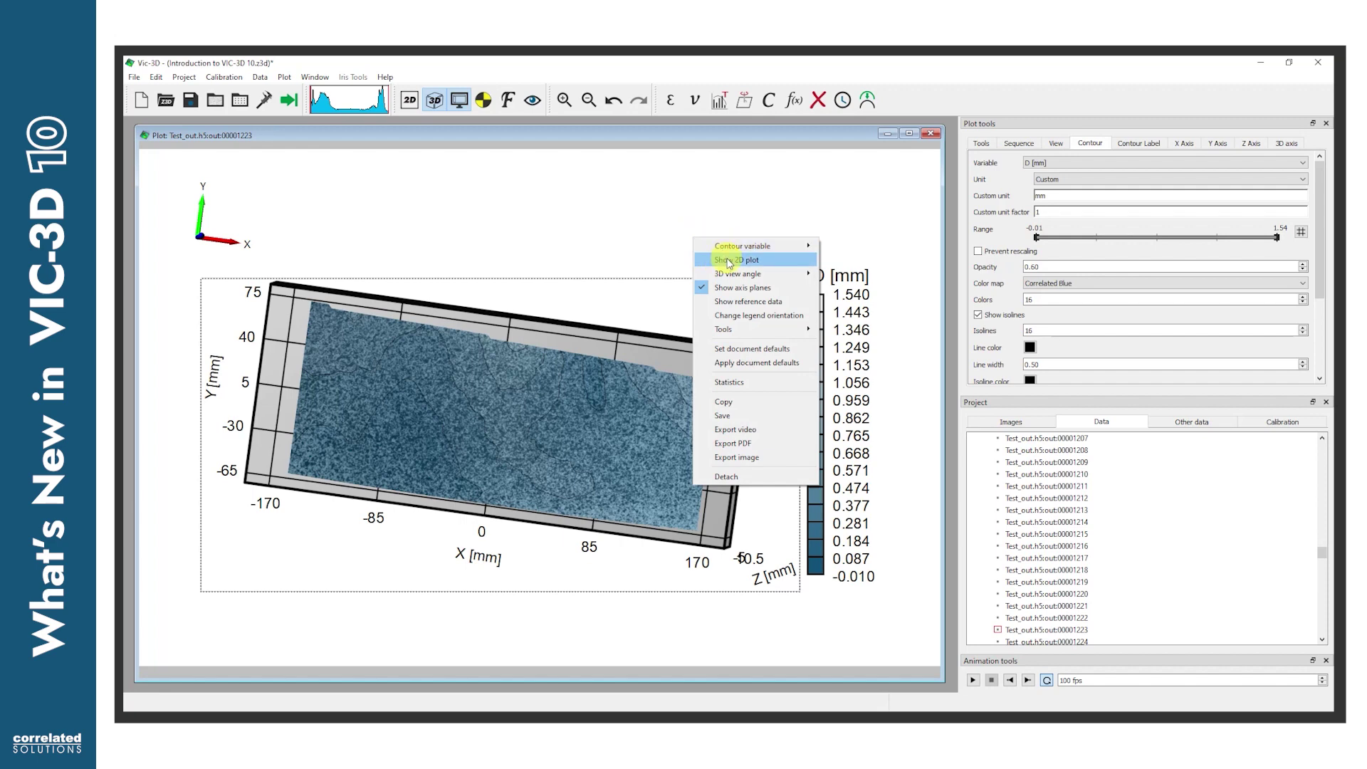
pyautogui.click(728, 263)
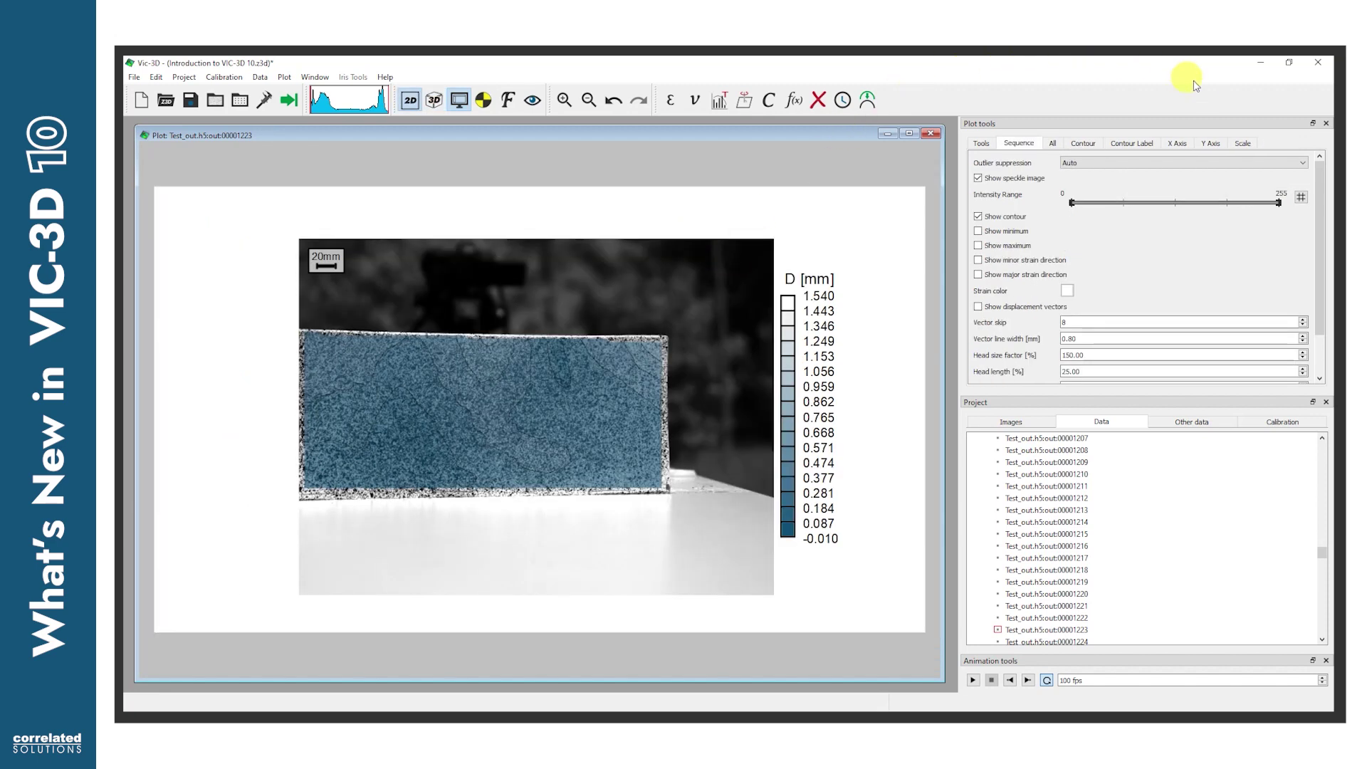
pyautogui.click(1242, 143)
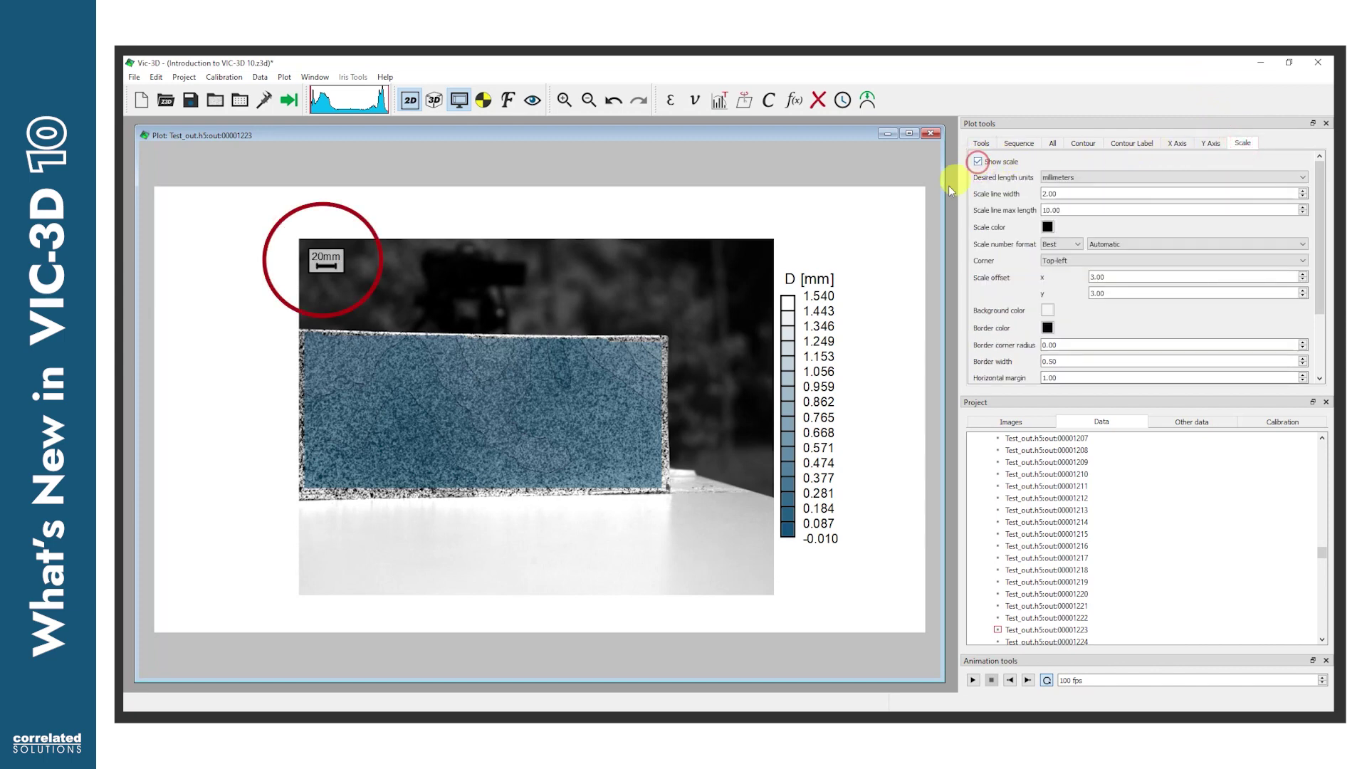
# Zoom the 2D plot image in and out, then bring up its context menu
pyautogui.click(726, 340)
pyautogui.scroll(5, 726, 341)
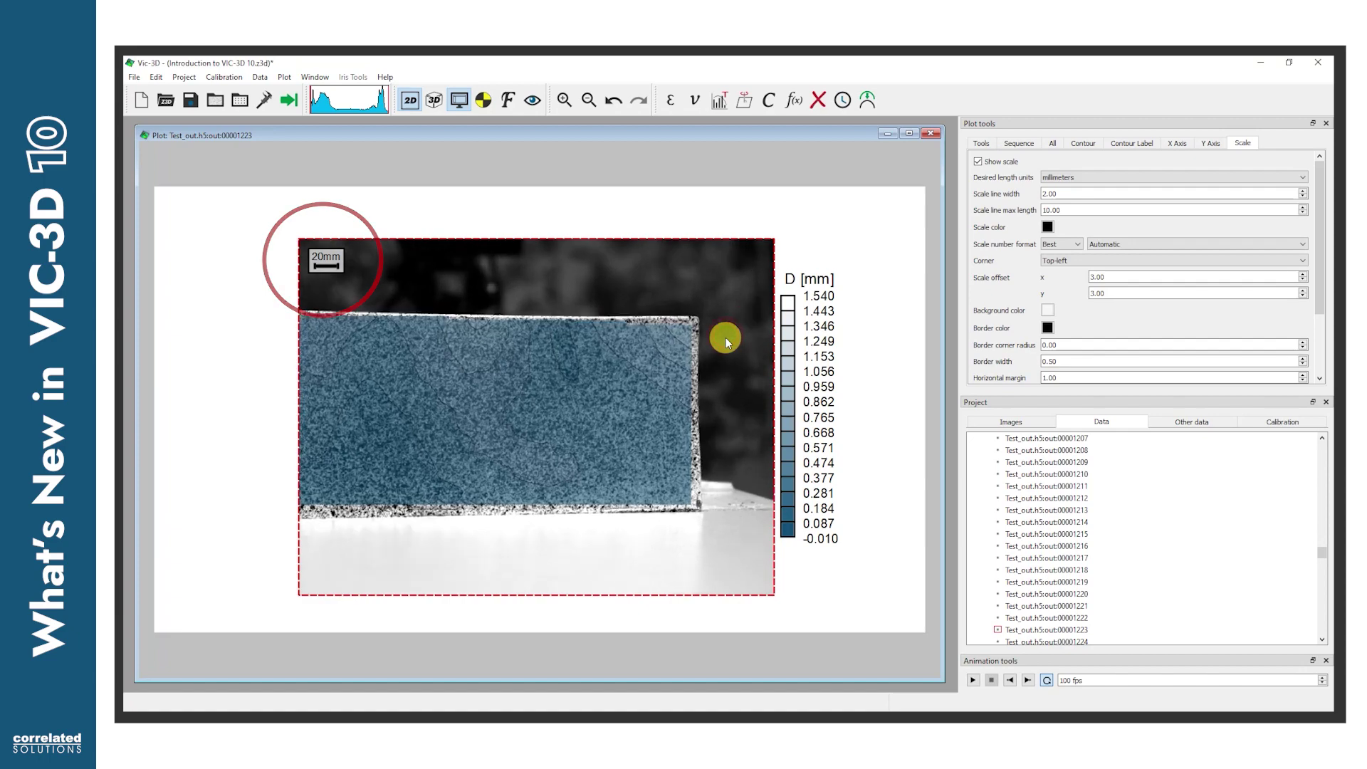
pyautogui.scroll(-3, 725, 339)
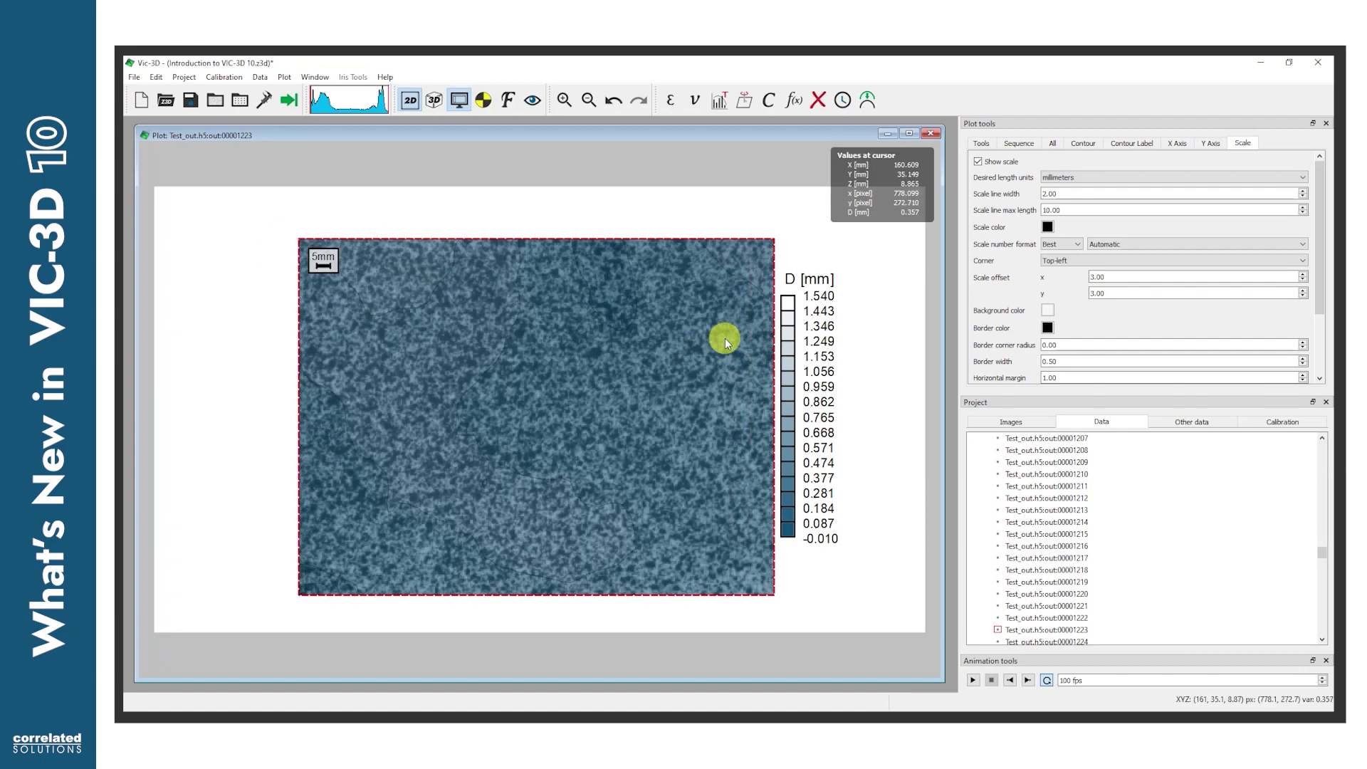
pyautogui.scroll(-5, 725, 339)
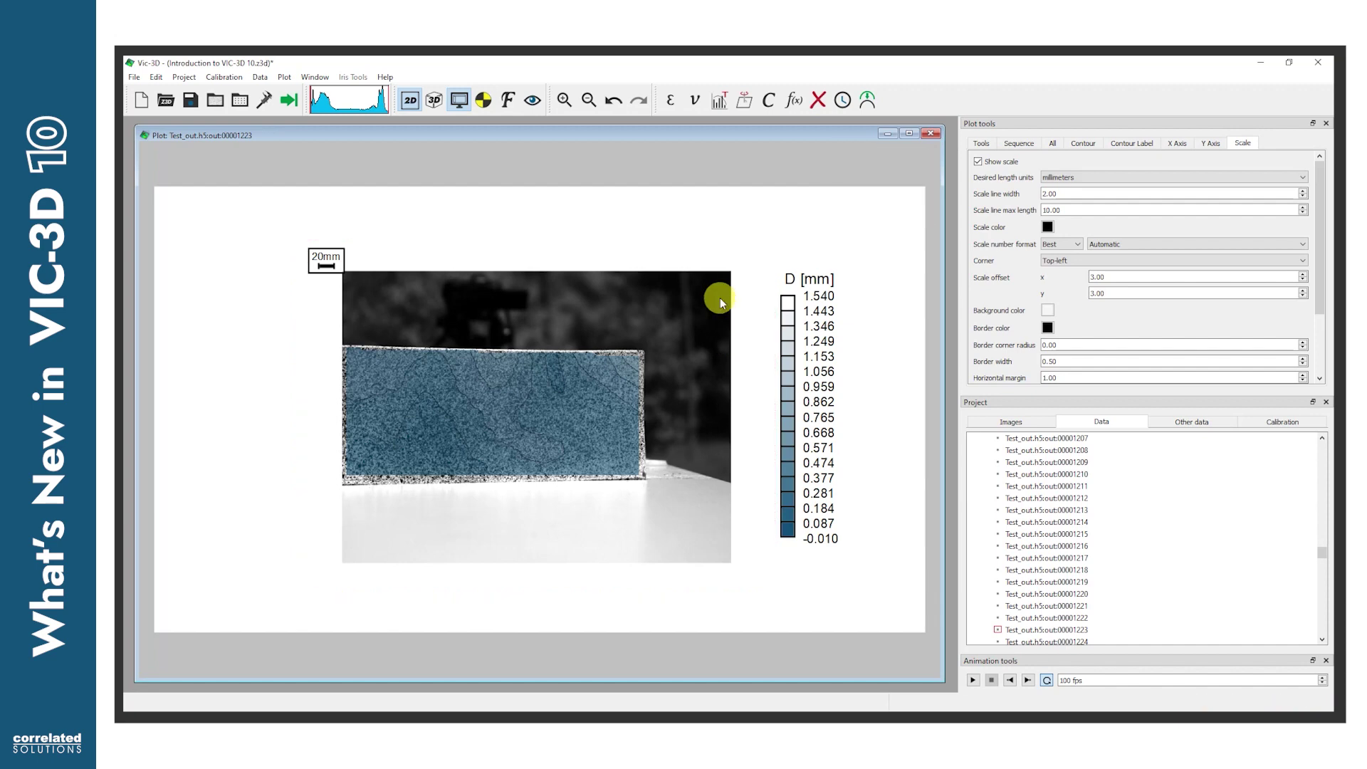
pyautogui.rightClick(721, 300)
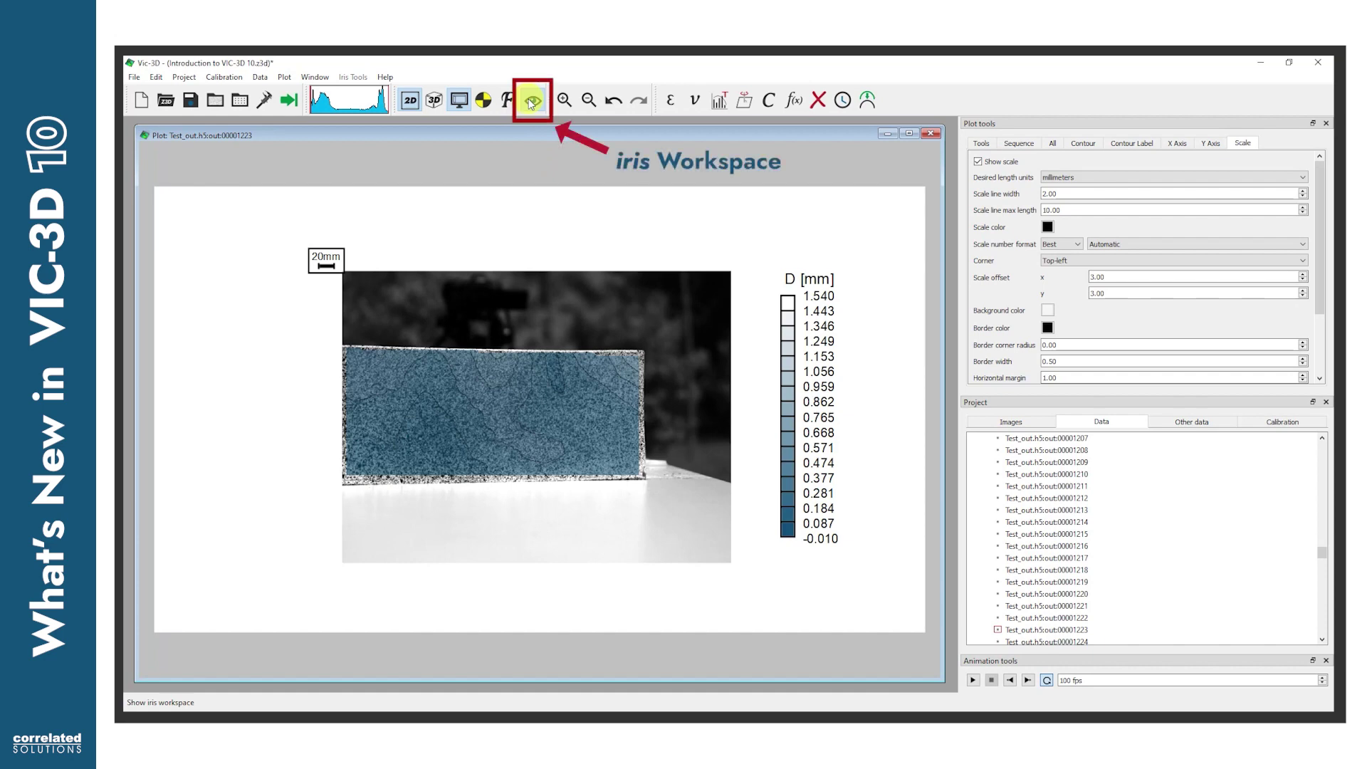
# Open the iris workspace and show the Iris UI Changes document
pyautogui.click(532, 102)
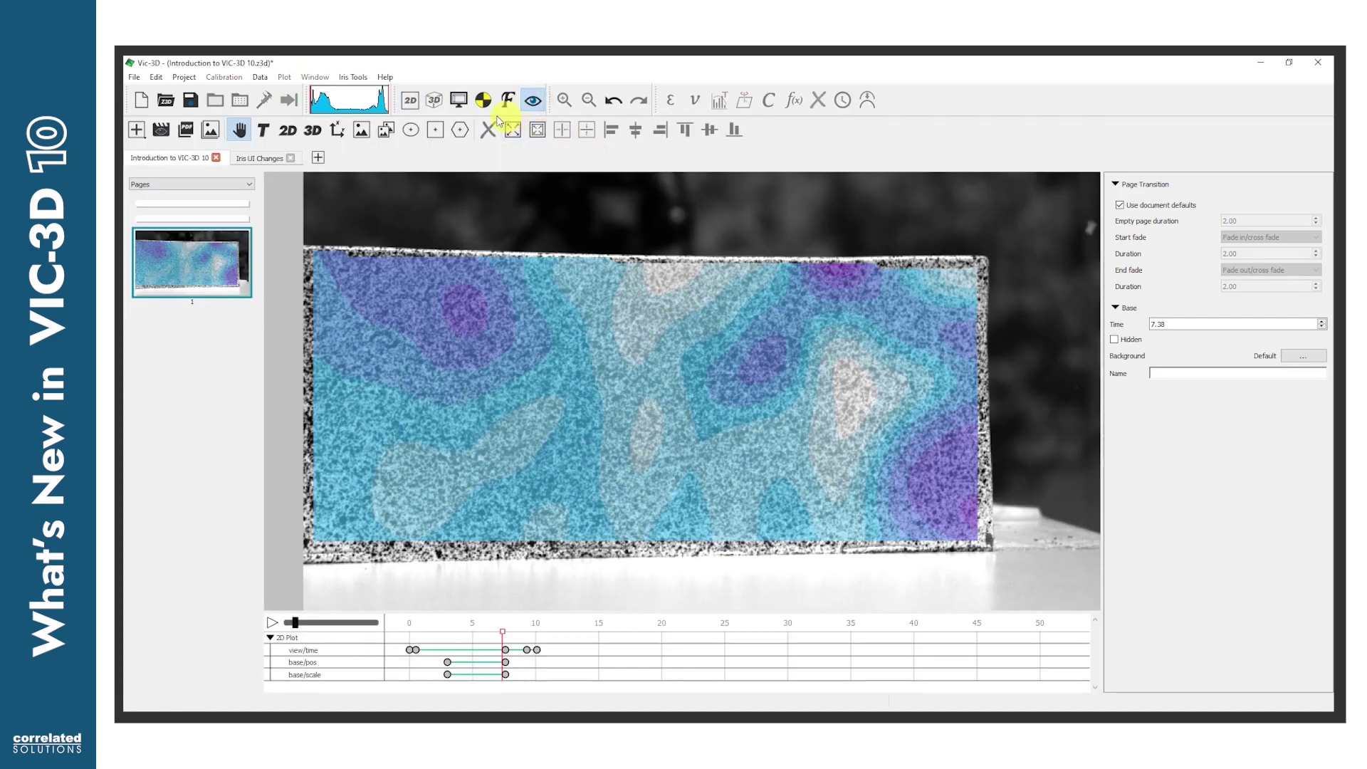
pyautogui.click(243, 161)
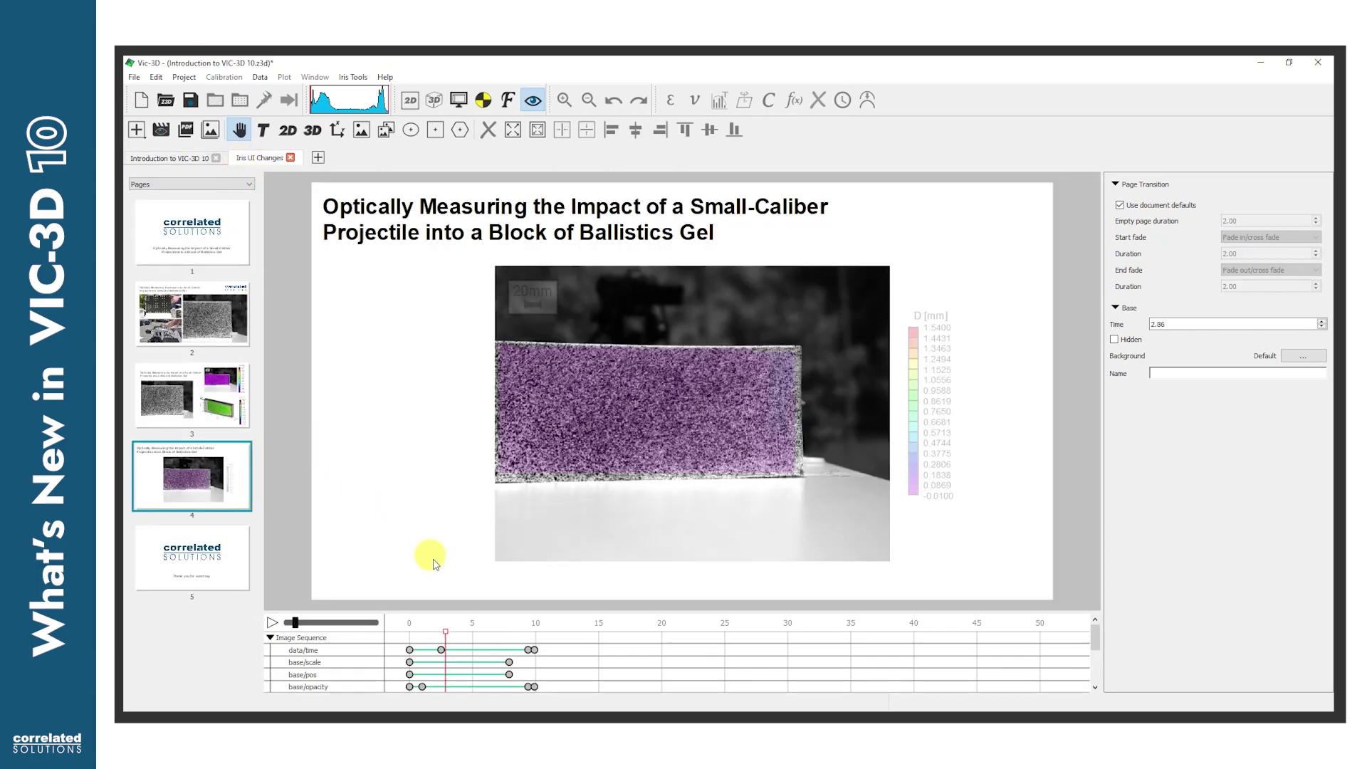